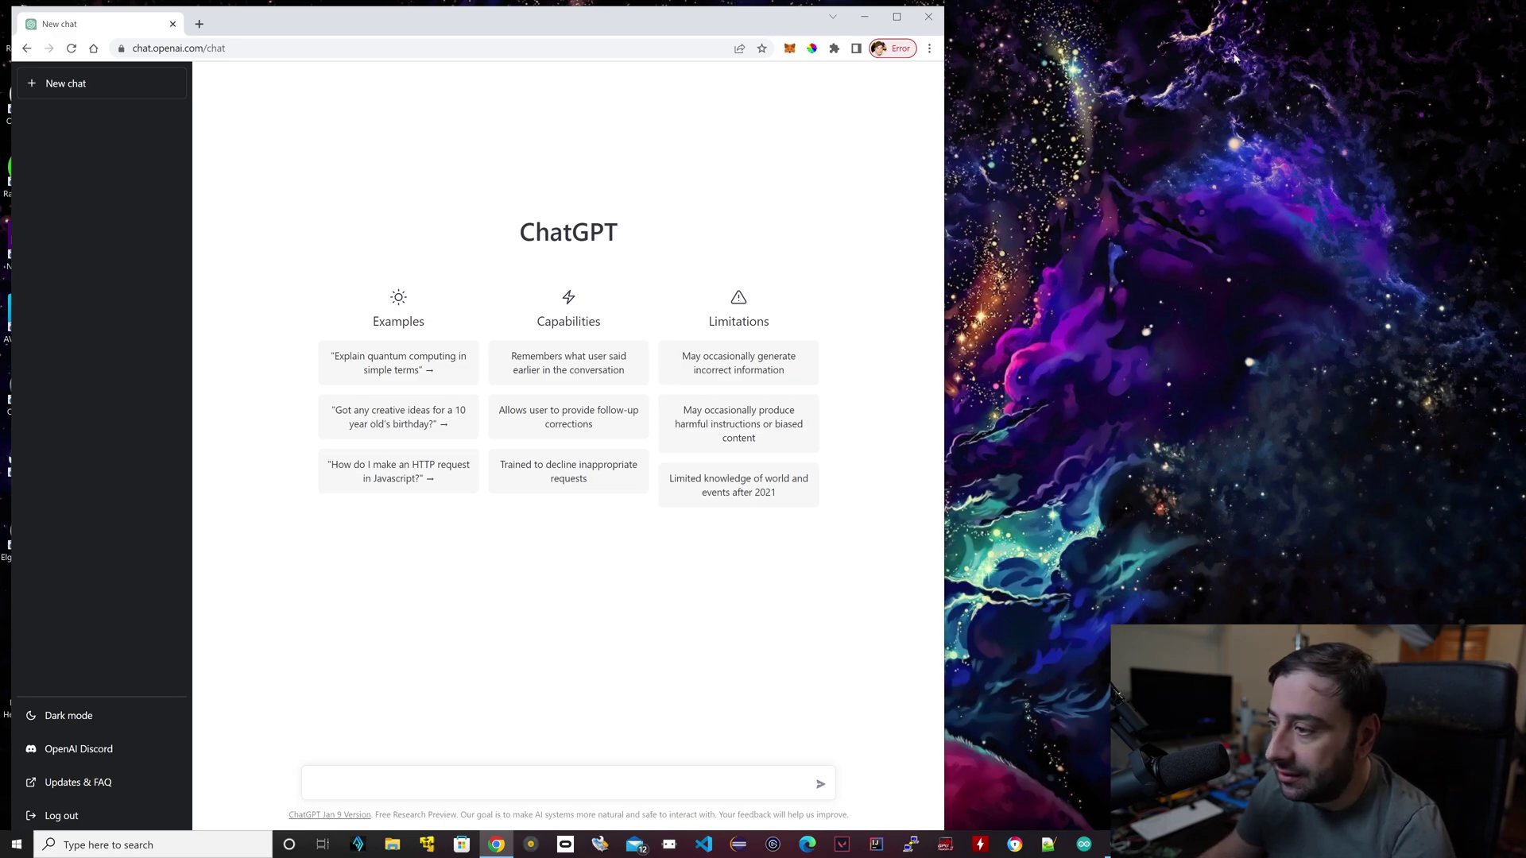
In a new browser tab, search Google for 'openai chat gtp' from the suggestions.
mouse_move(613, 30)
mouse_down()
mouse_move(667, 25)
mouse_move(590, 24)
mouse_move(614, 31)
mouse_up()
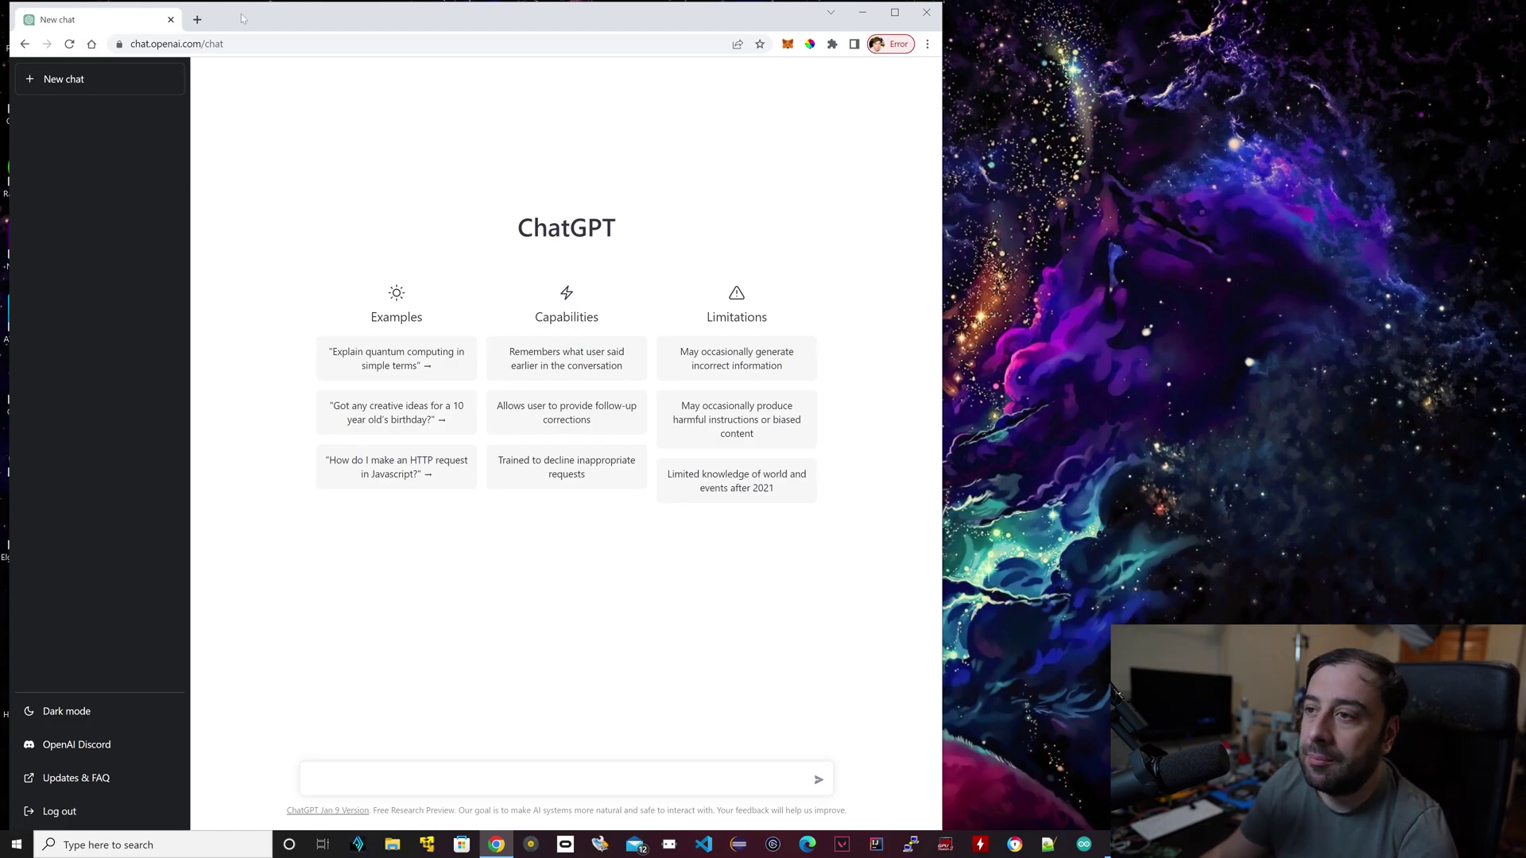
click(197, 19)
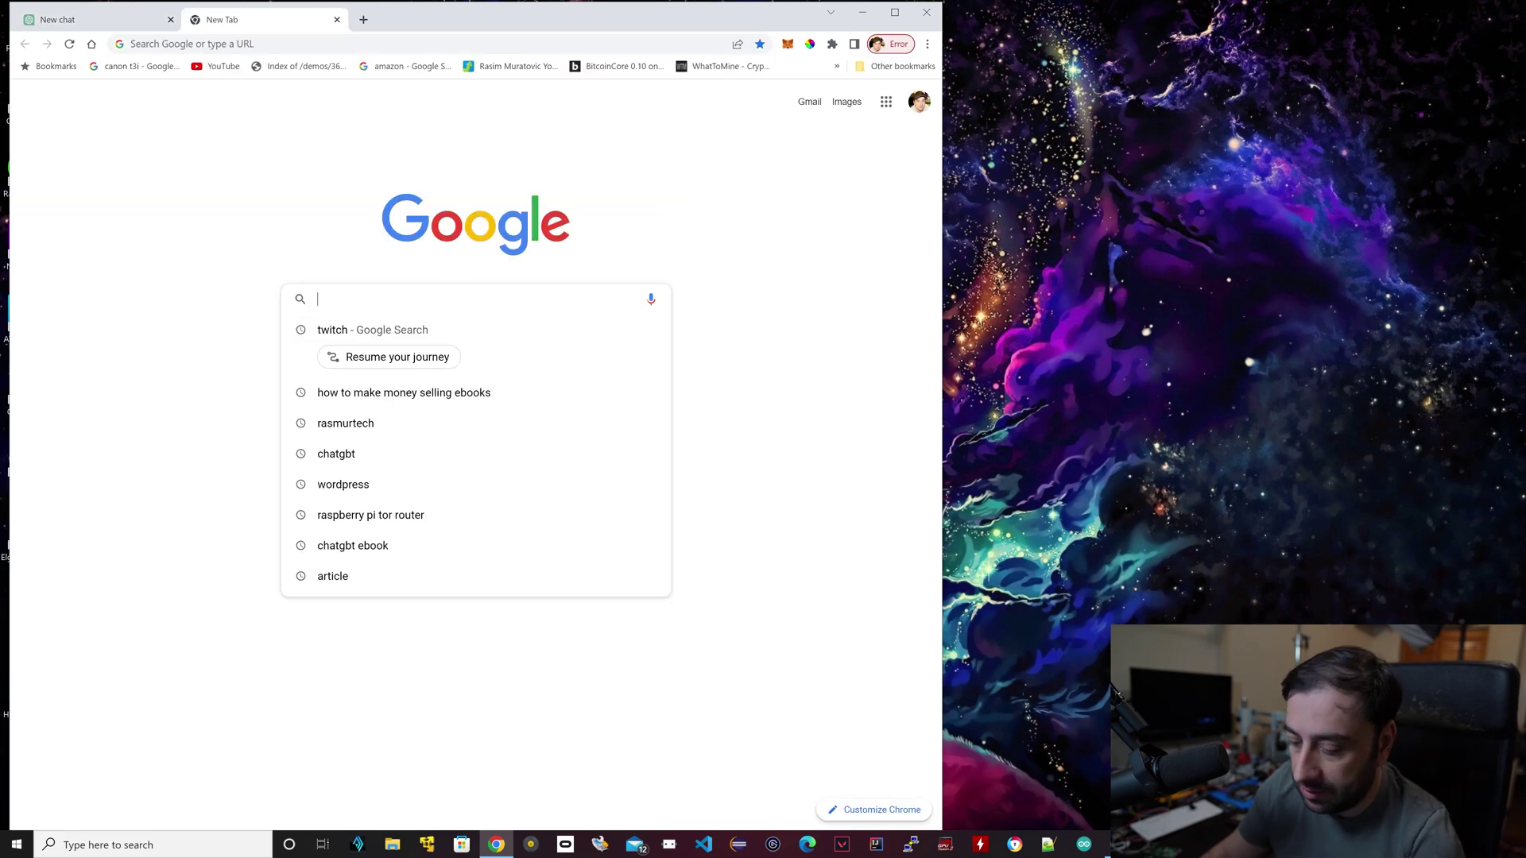
text(o)
key(BackSpace)
text(o)
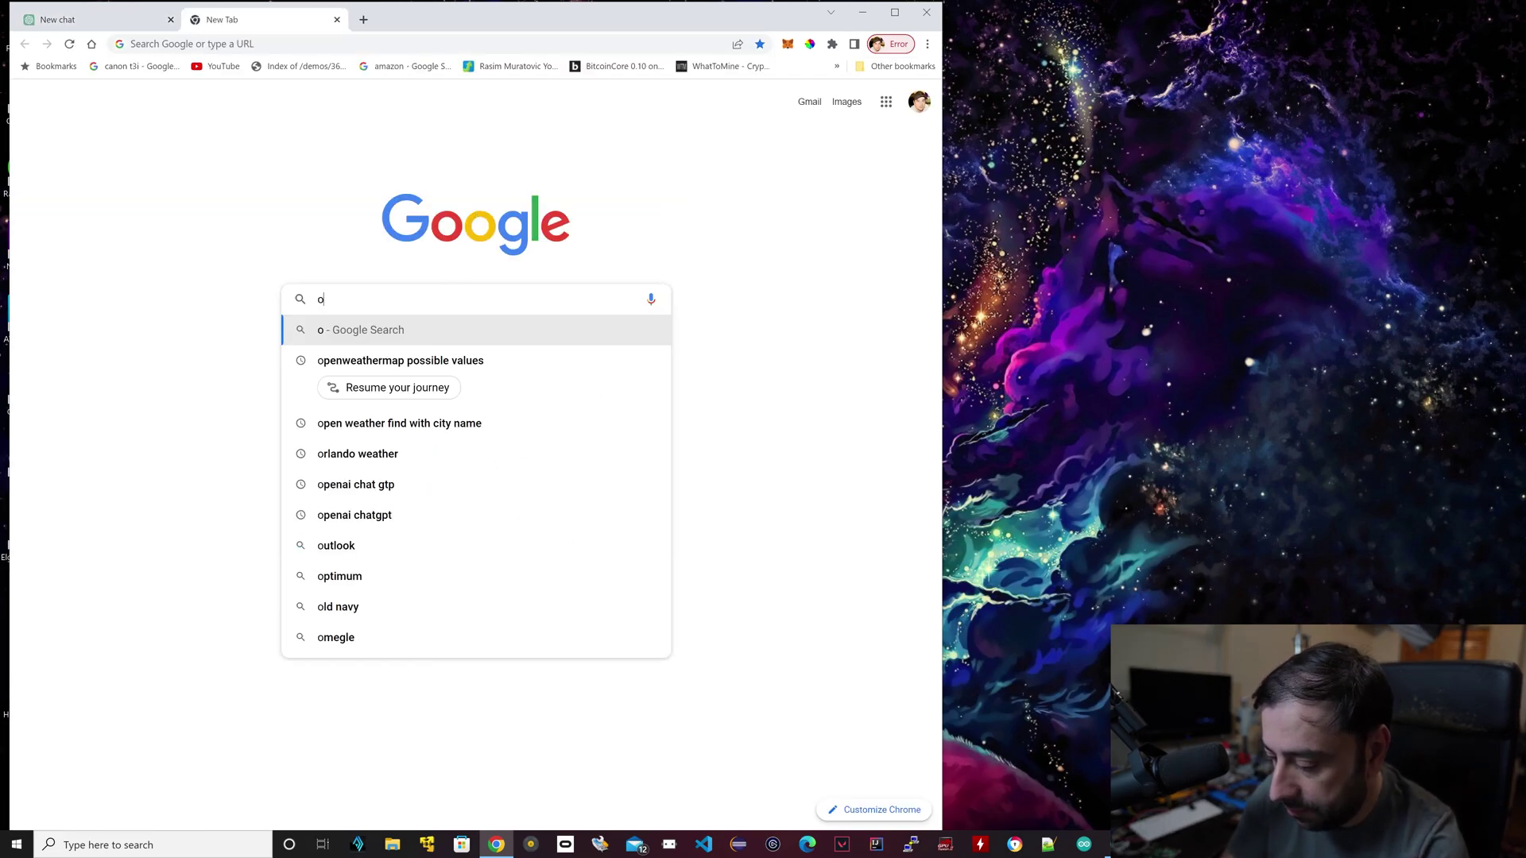
text(penai)
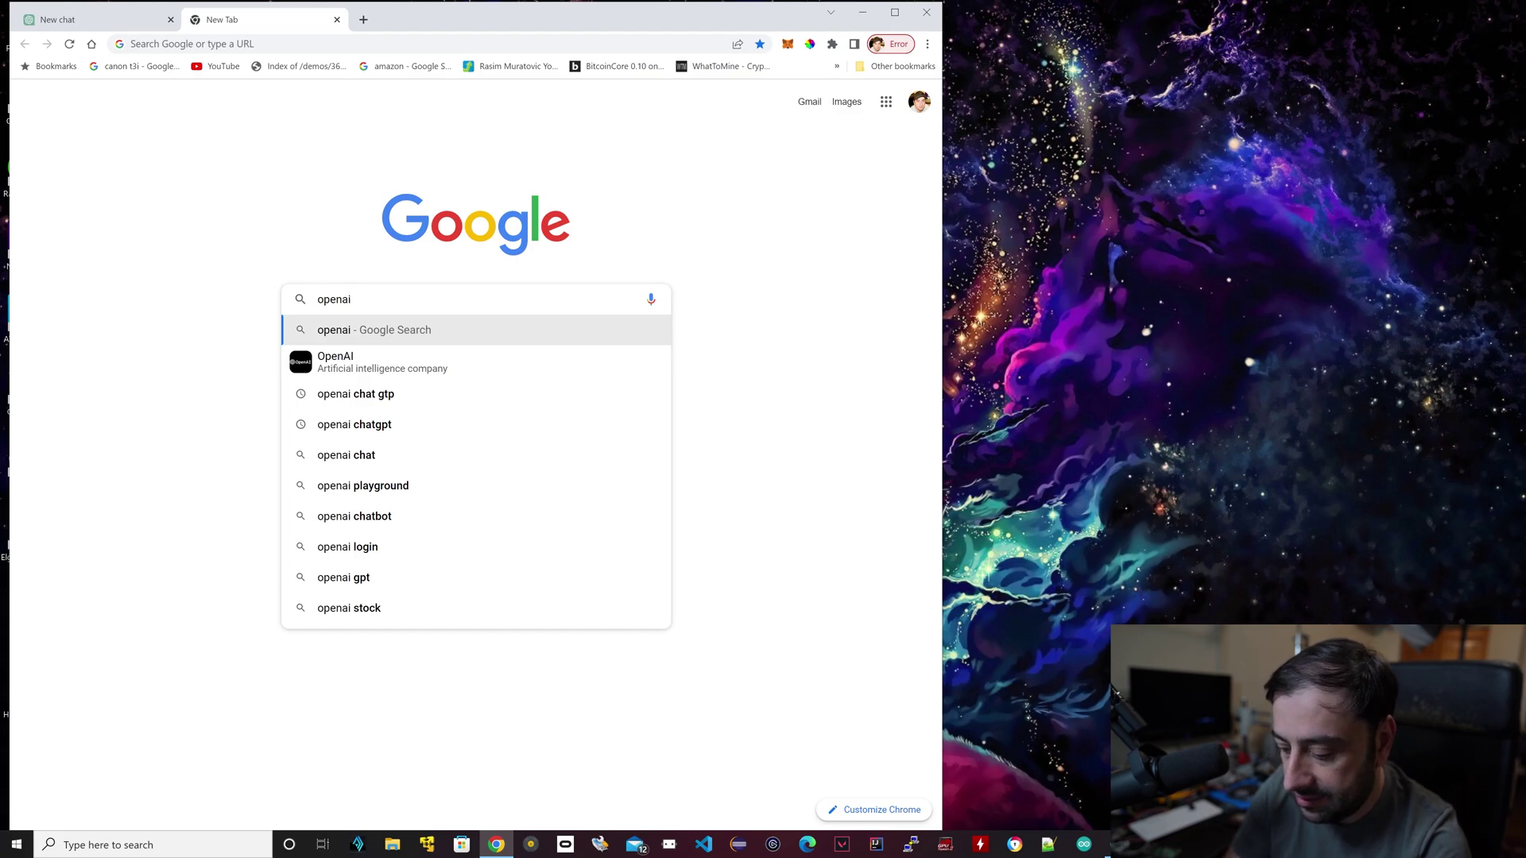
click(380, 397)
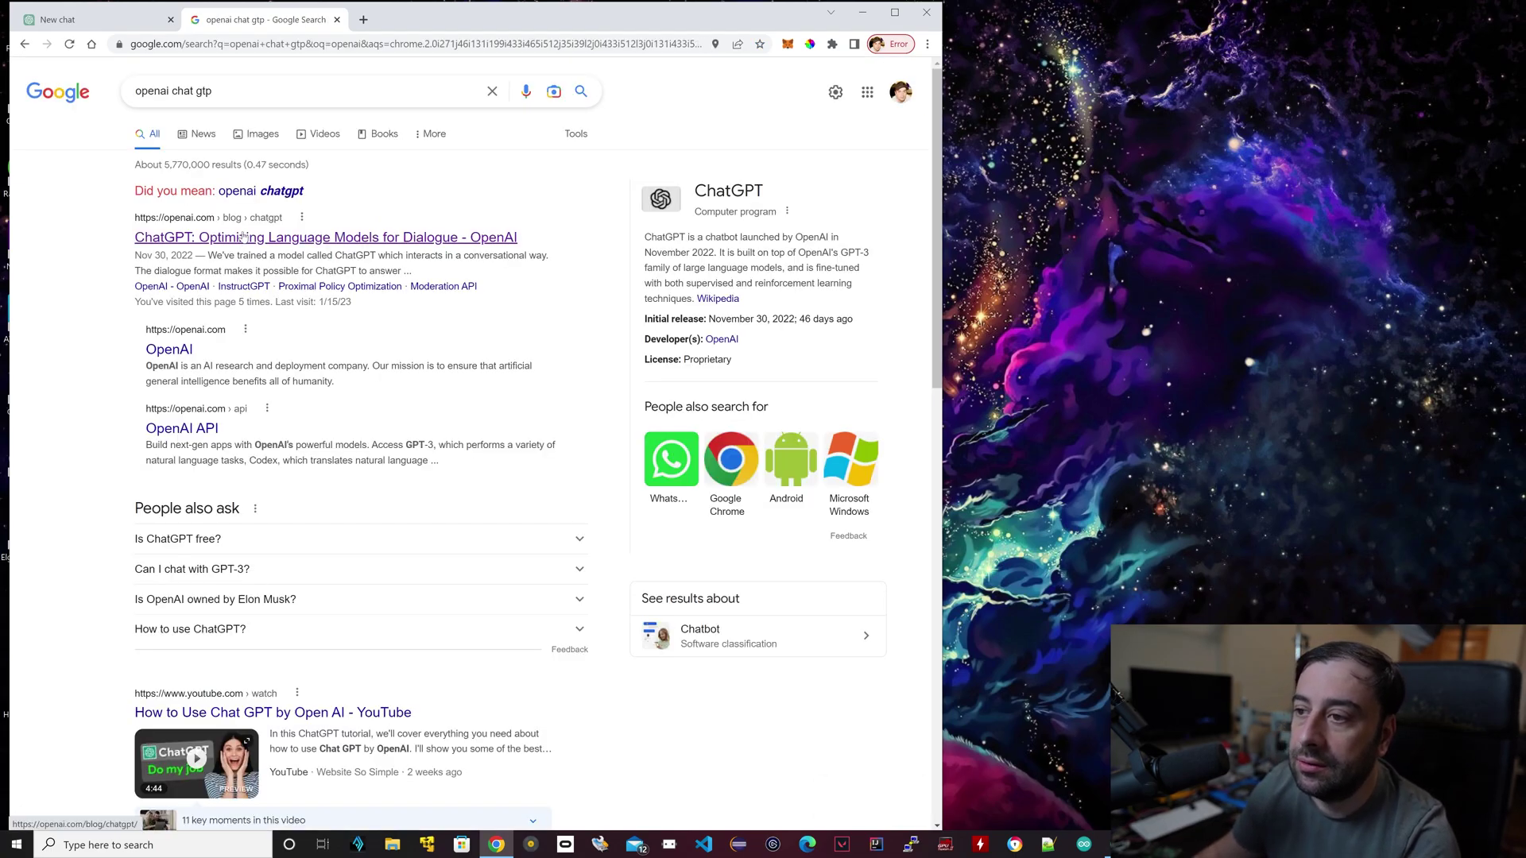
Launch ChatGPT from OpenAI's ChatGPT blog post, closing the duplicate chat tab and the blog tab.
click(246, 236)
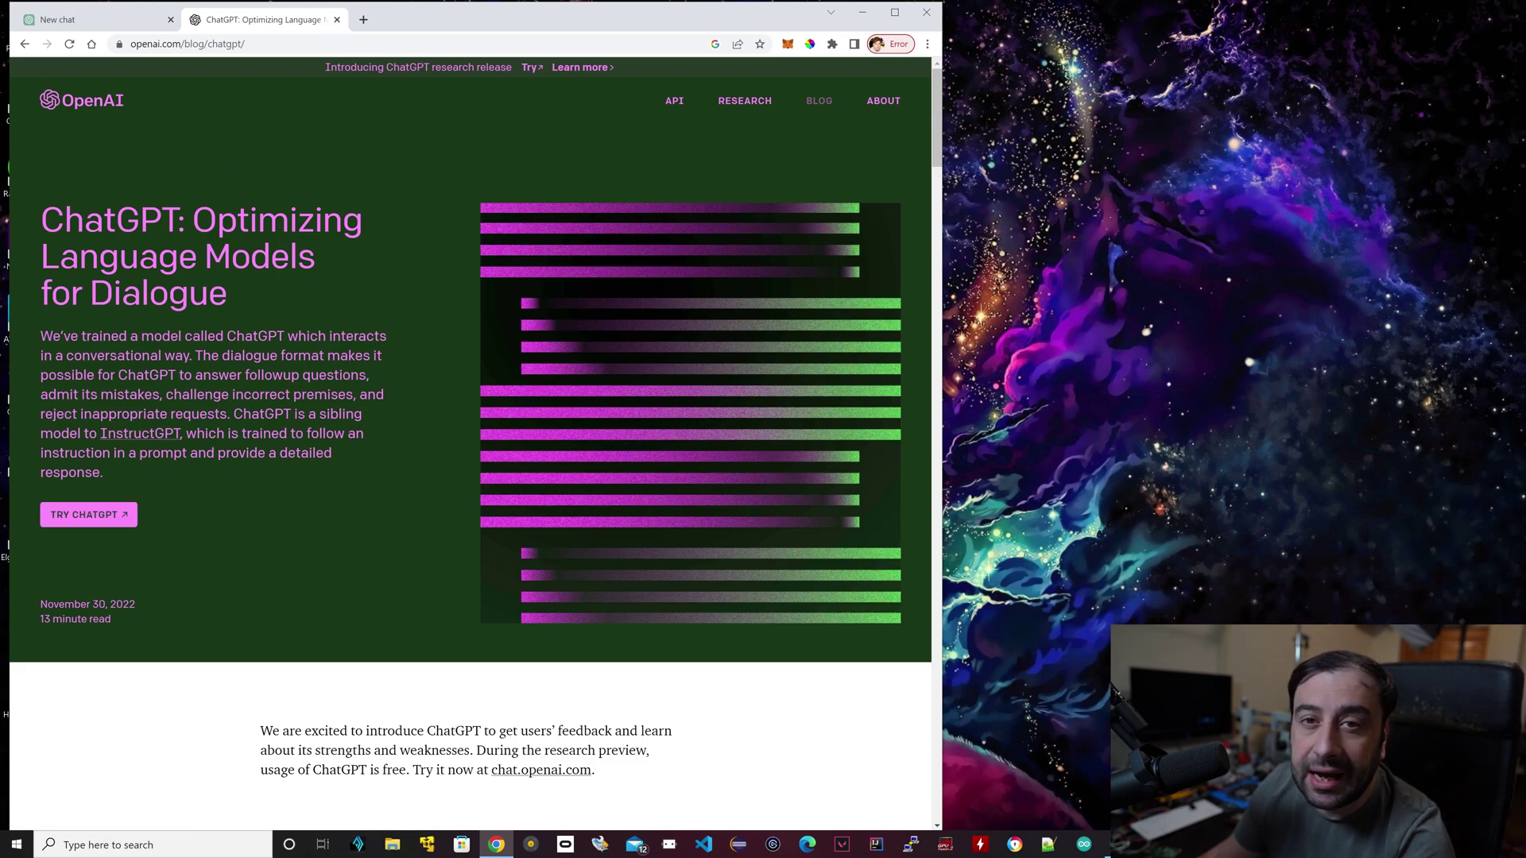
click(79, 521)
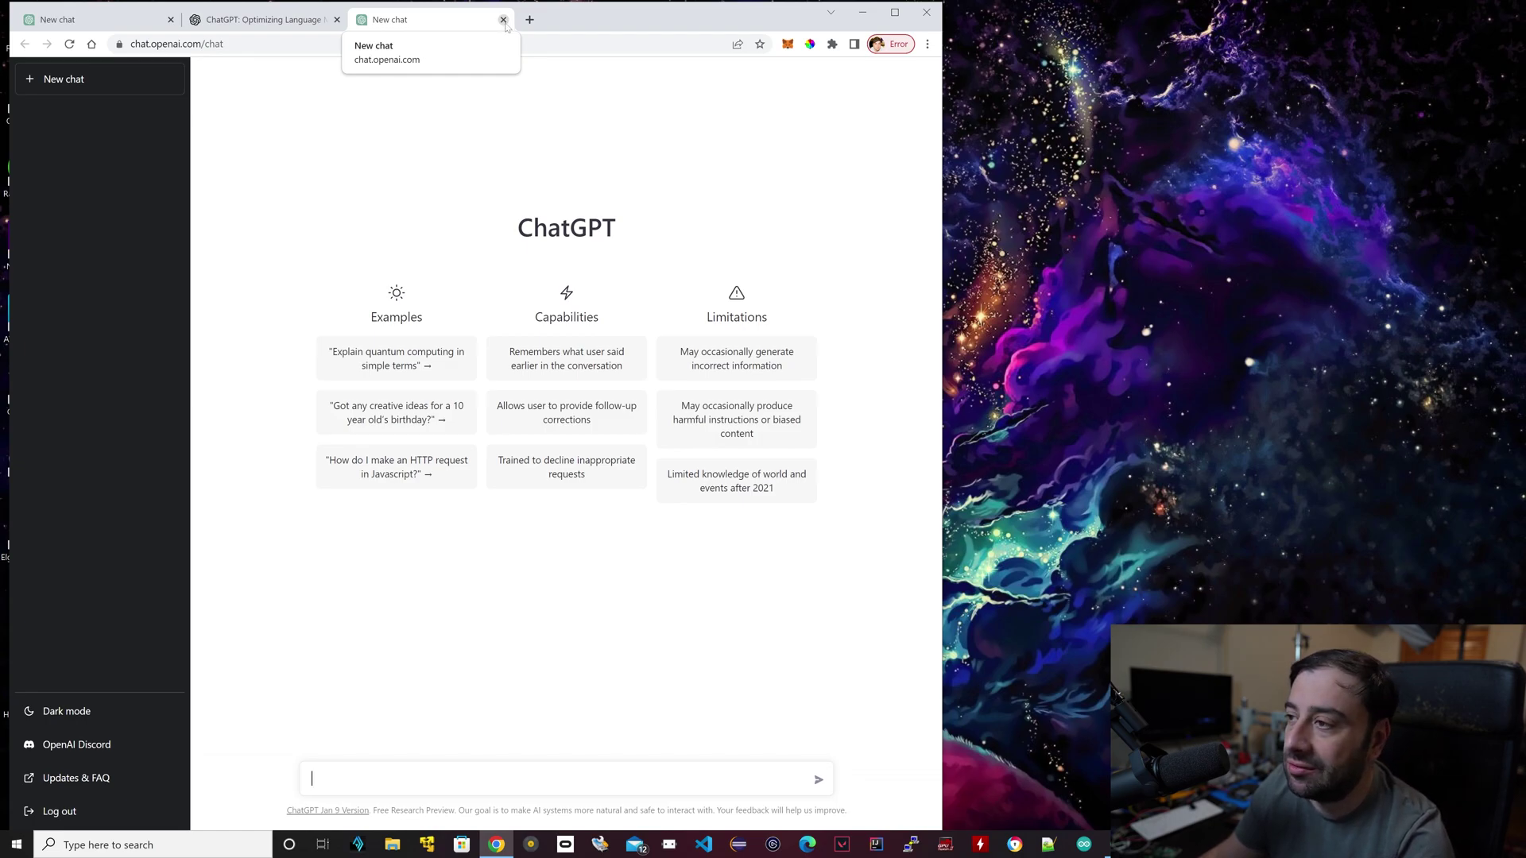
click(503, 20)
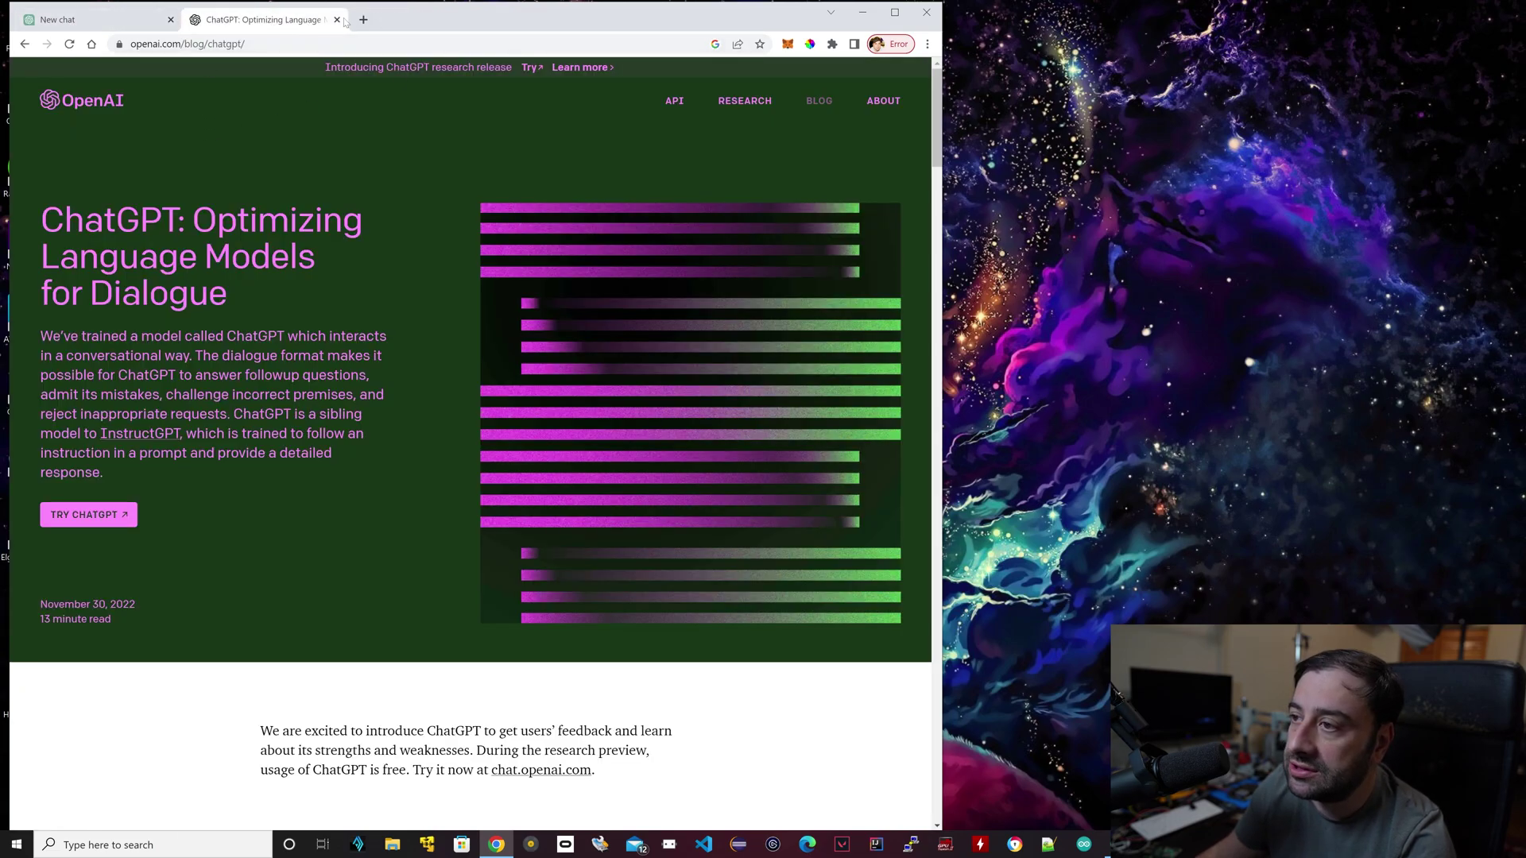
key(ctrl+shift+Tab)
click(300, 19)
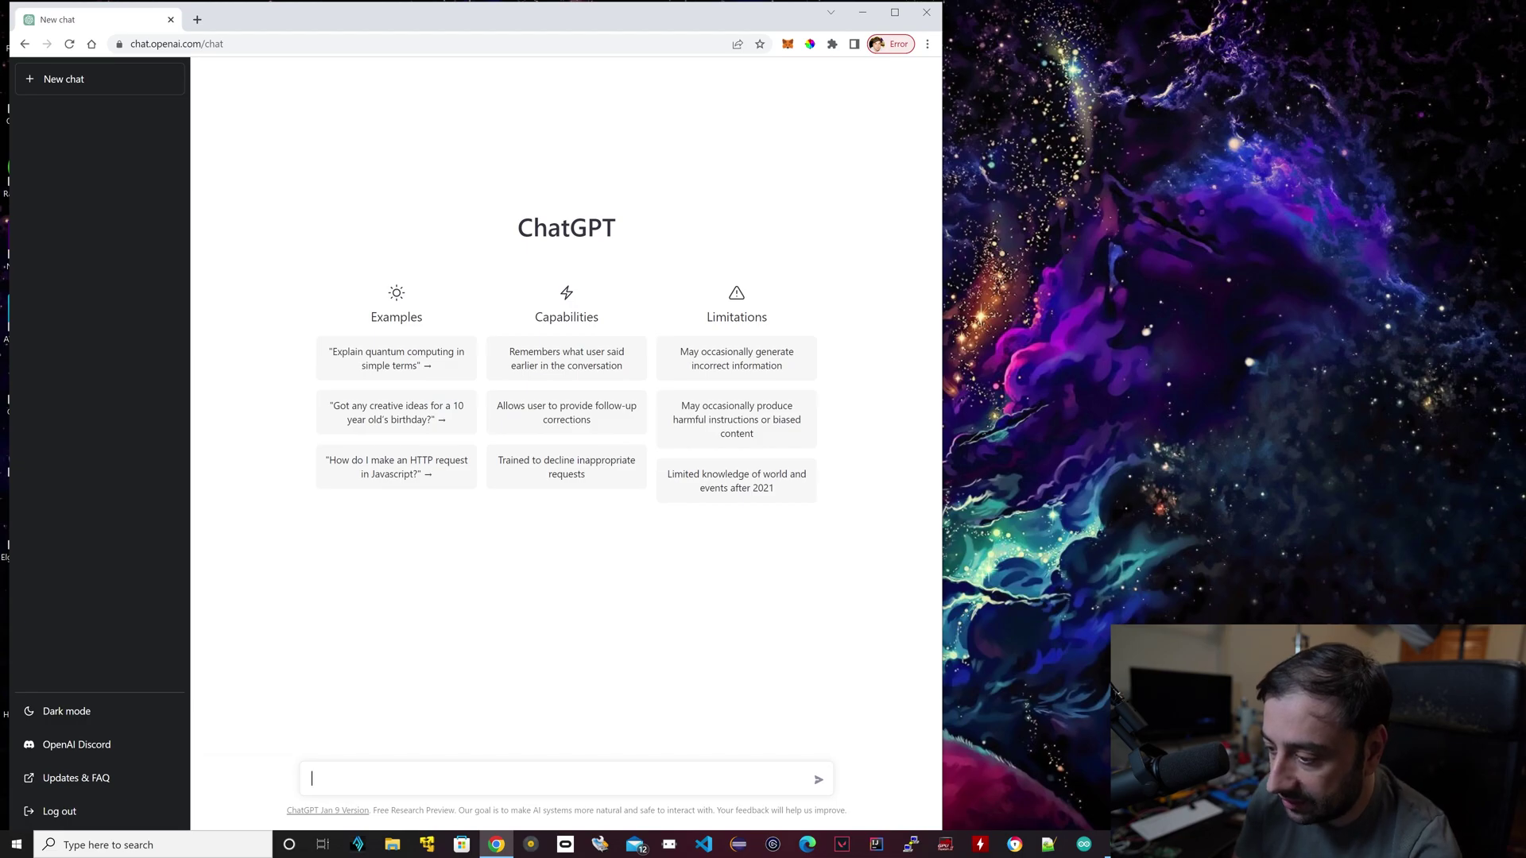
Send 'write a python code that prints hello world' and select the returned print("Hello, World!") line.
text(write a p)
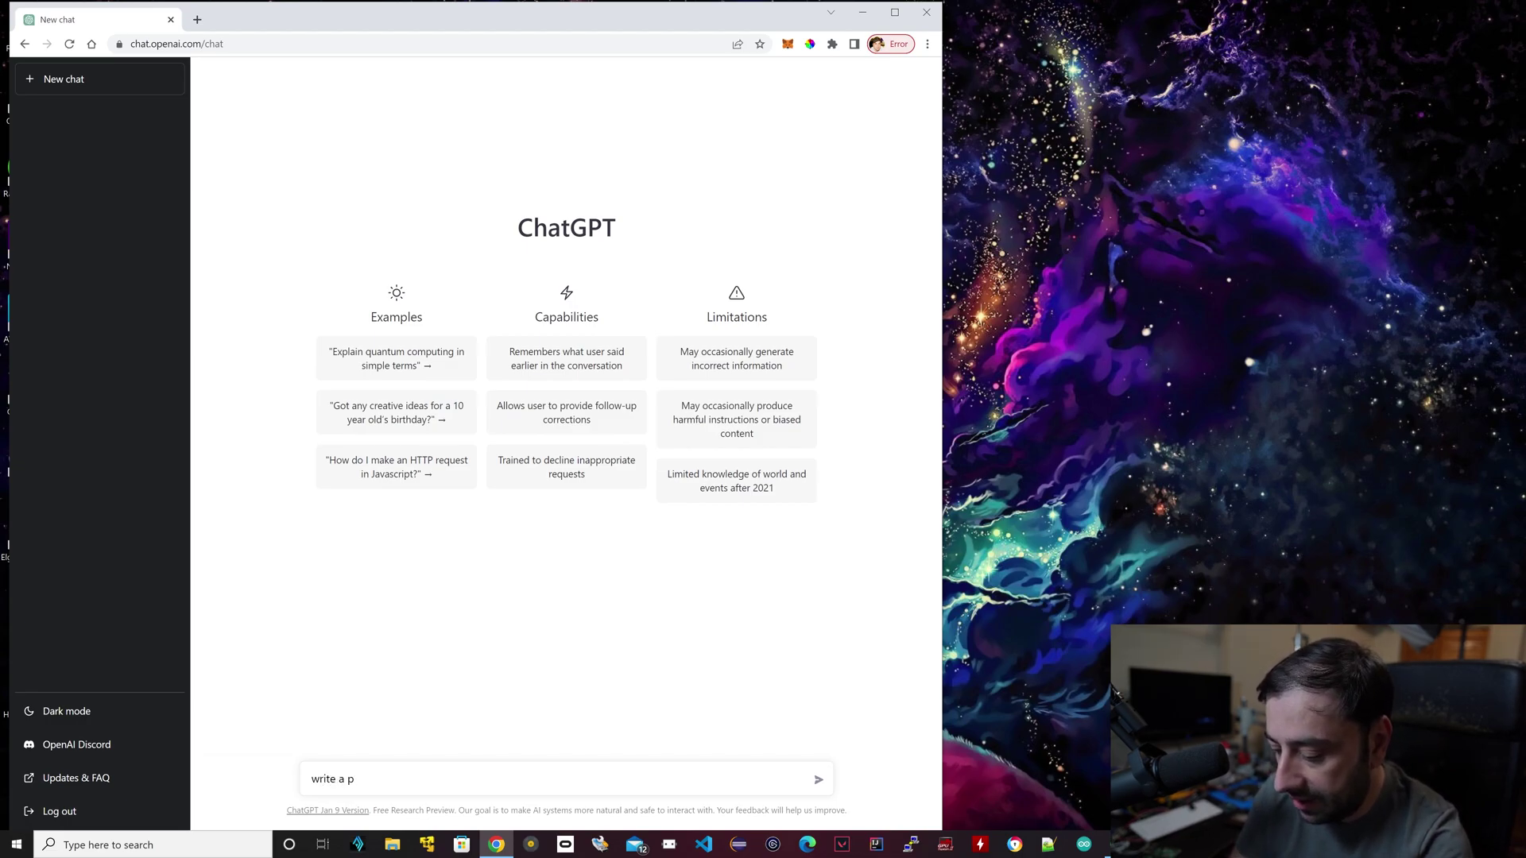
text(ython )
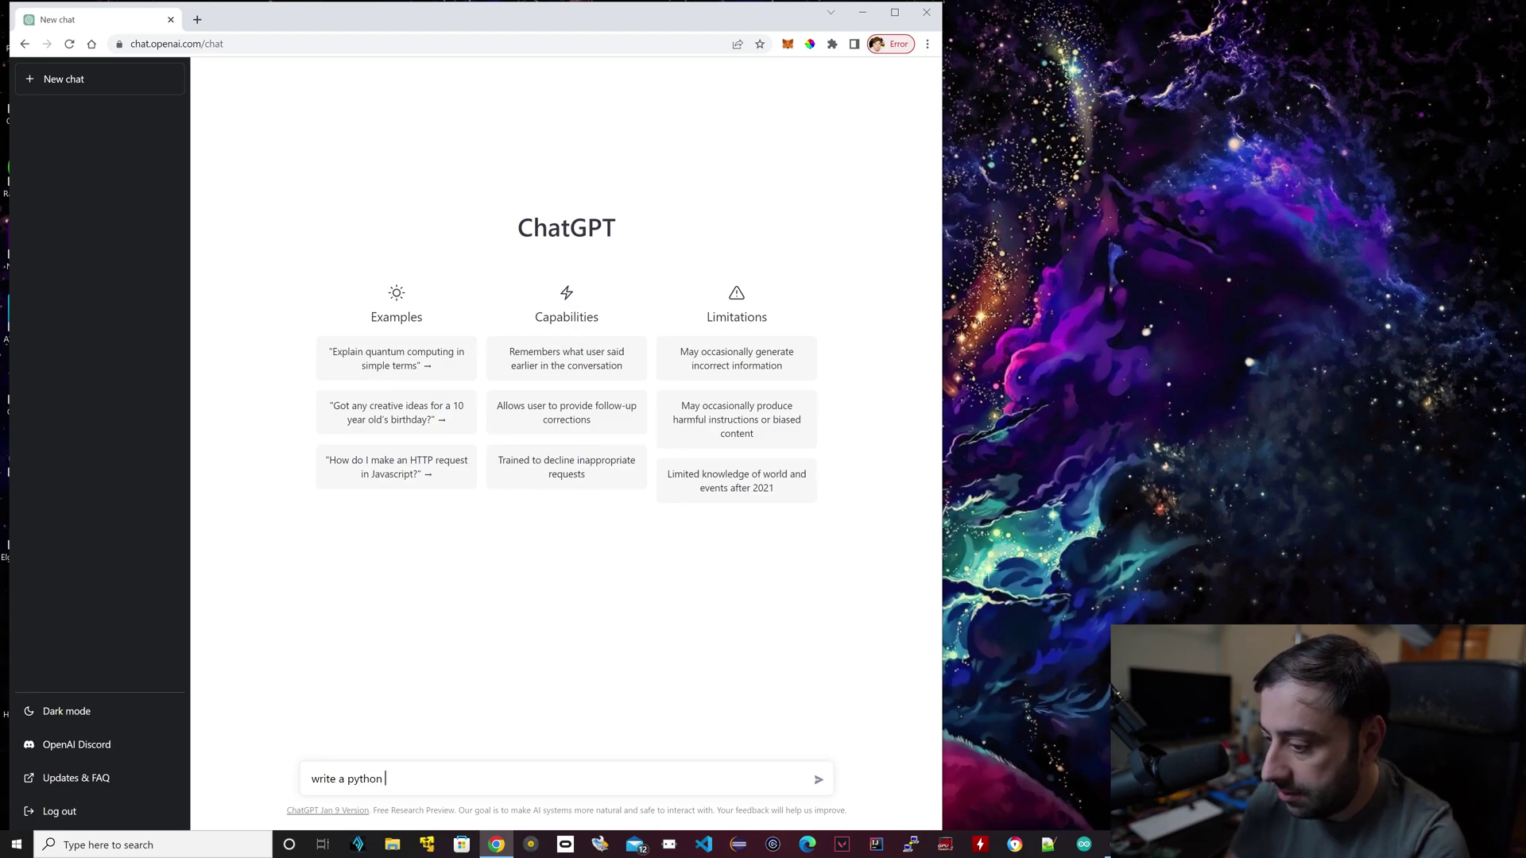
text(code tha)
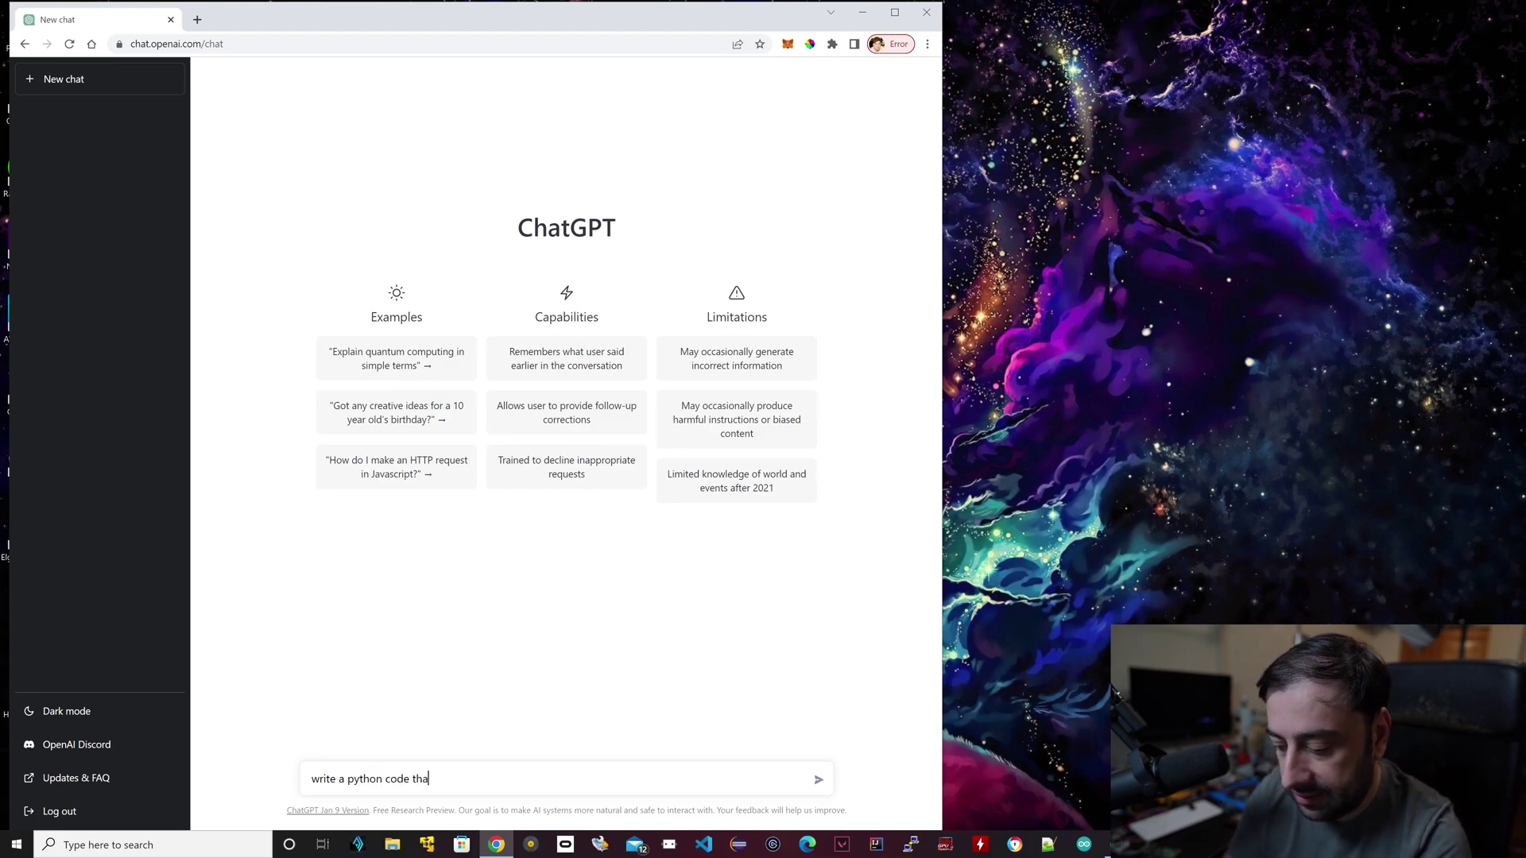
text(t prints h)
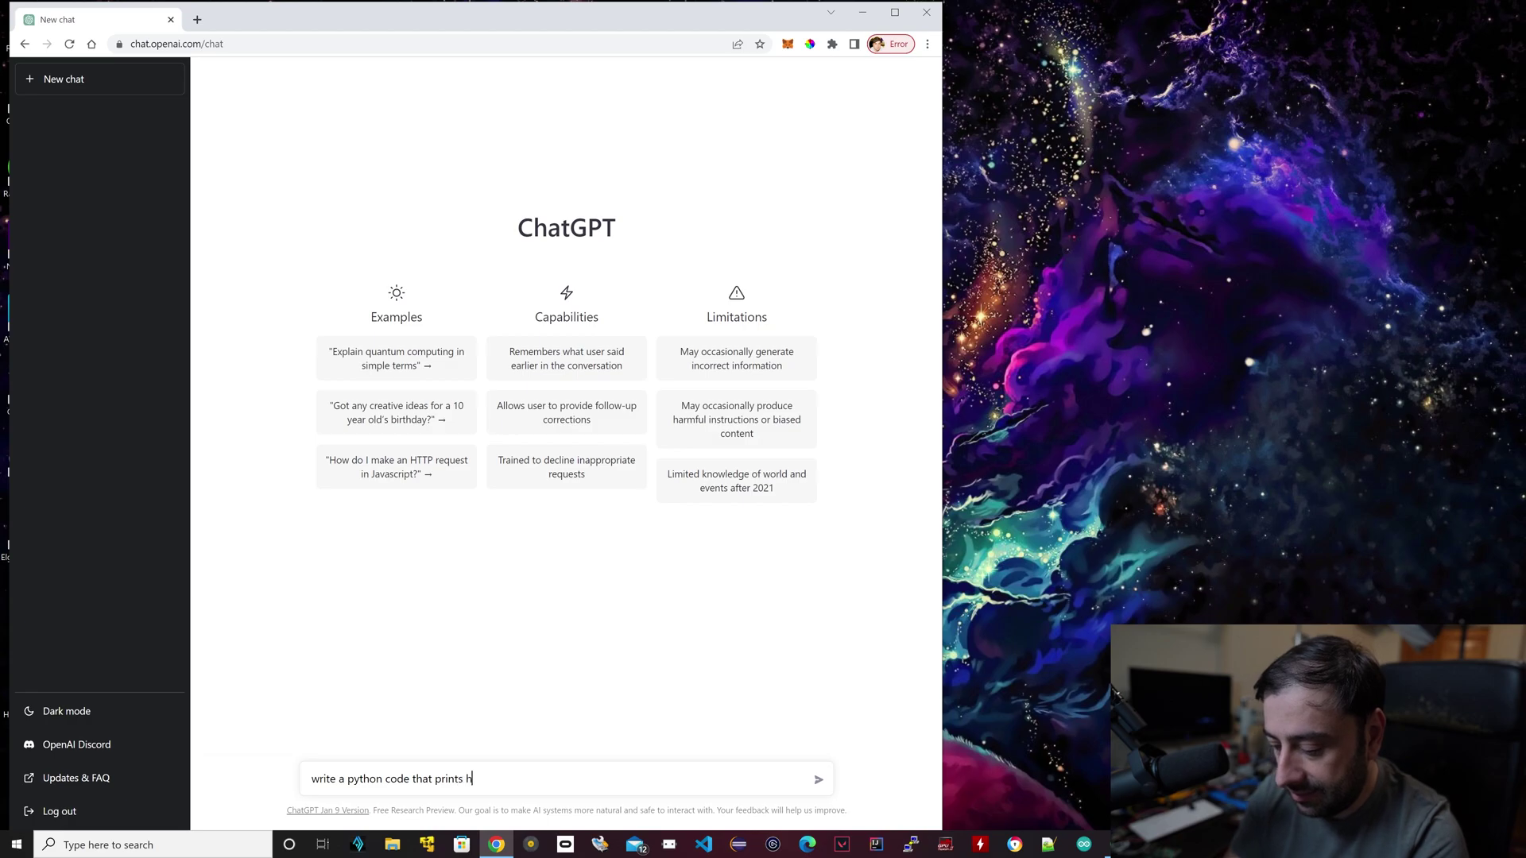
text(ello wo)
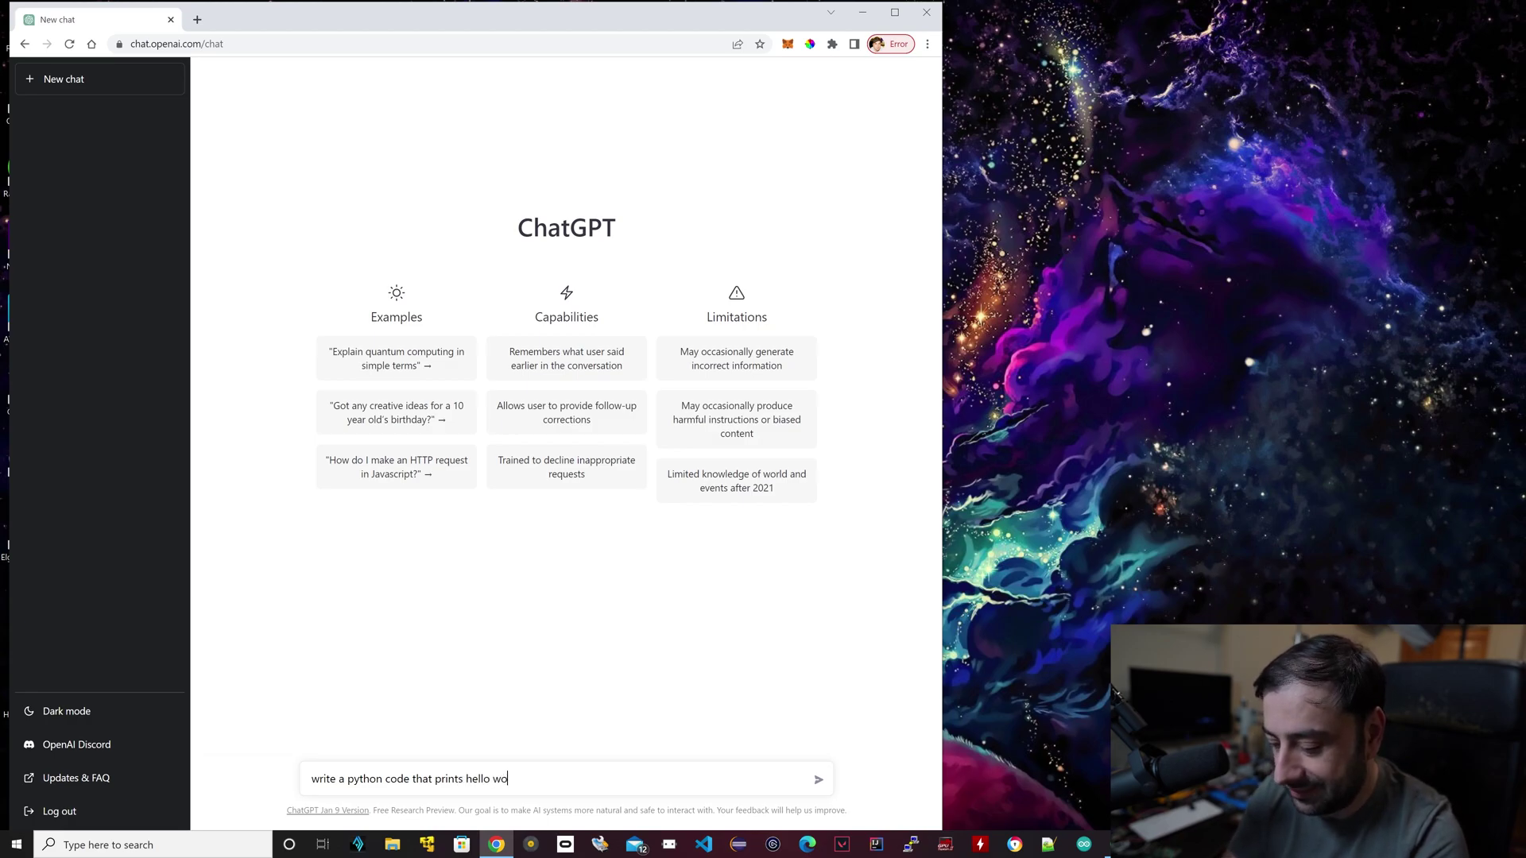
text(rl)
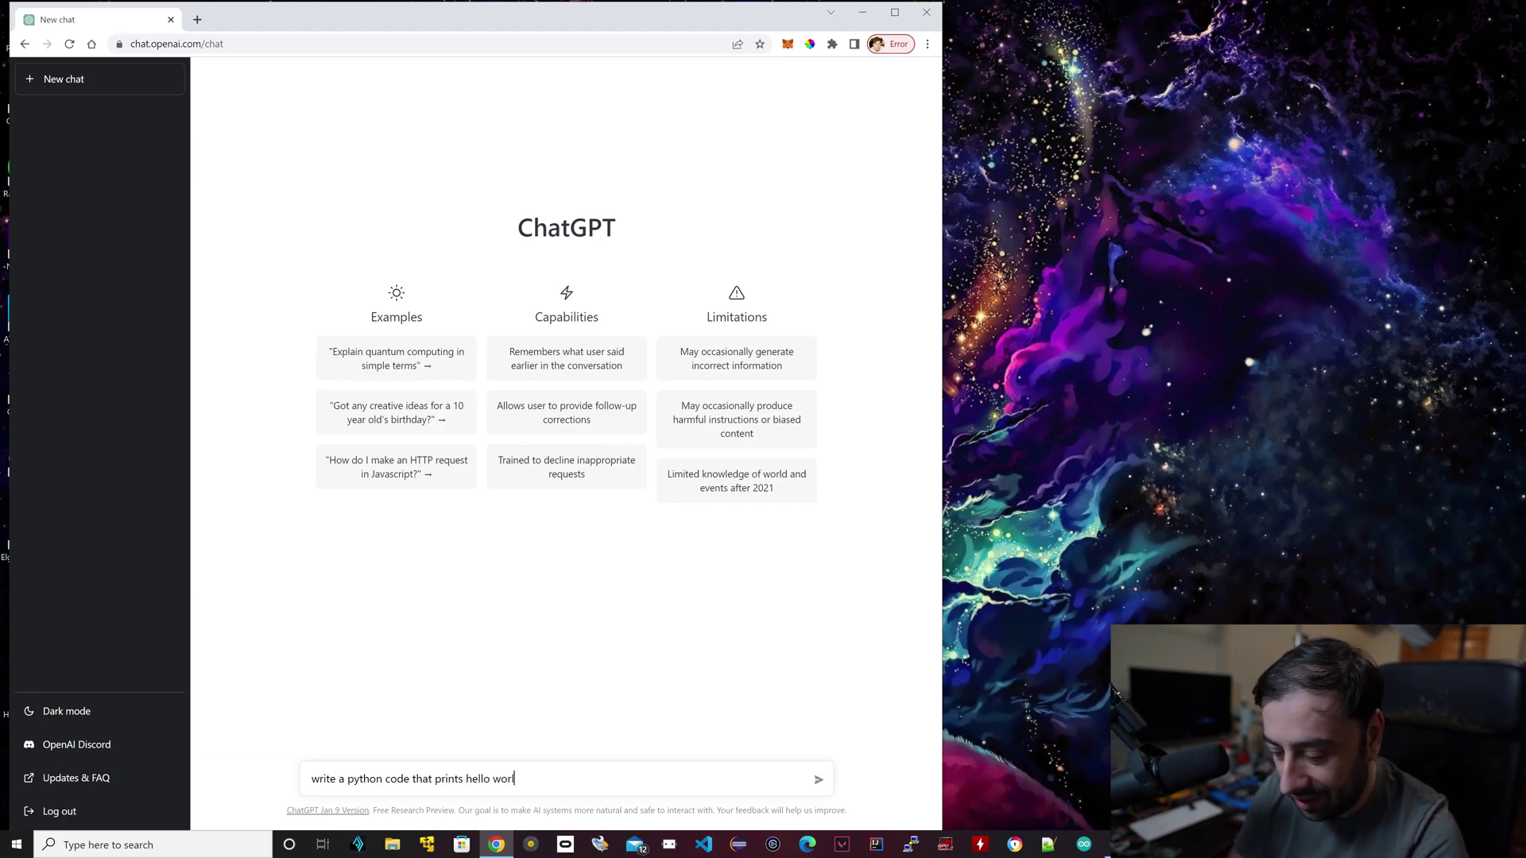
text(d)
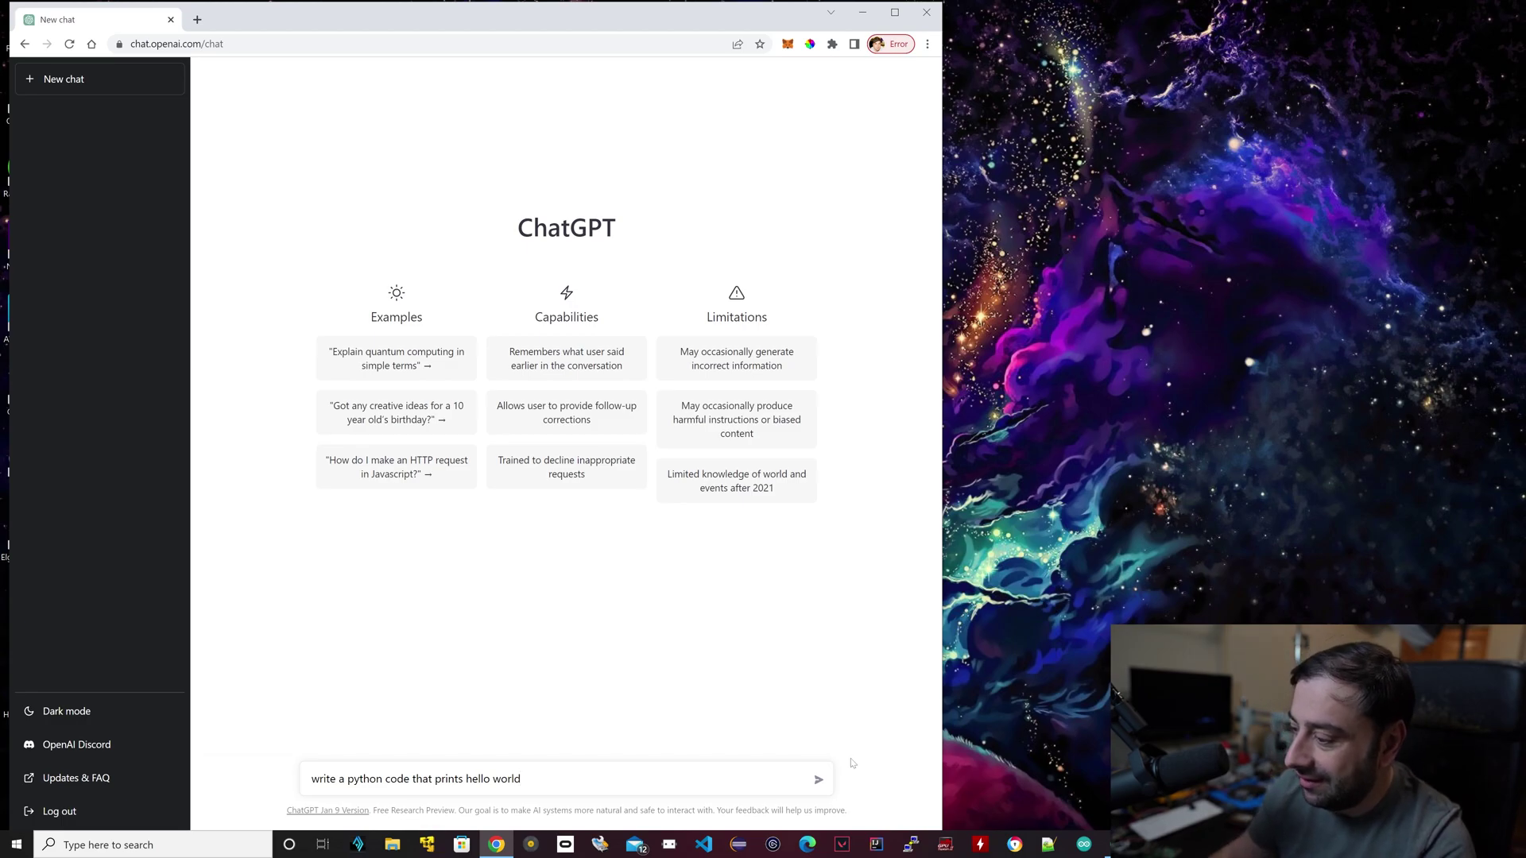
click(818, 779)
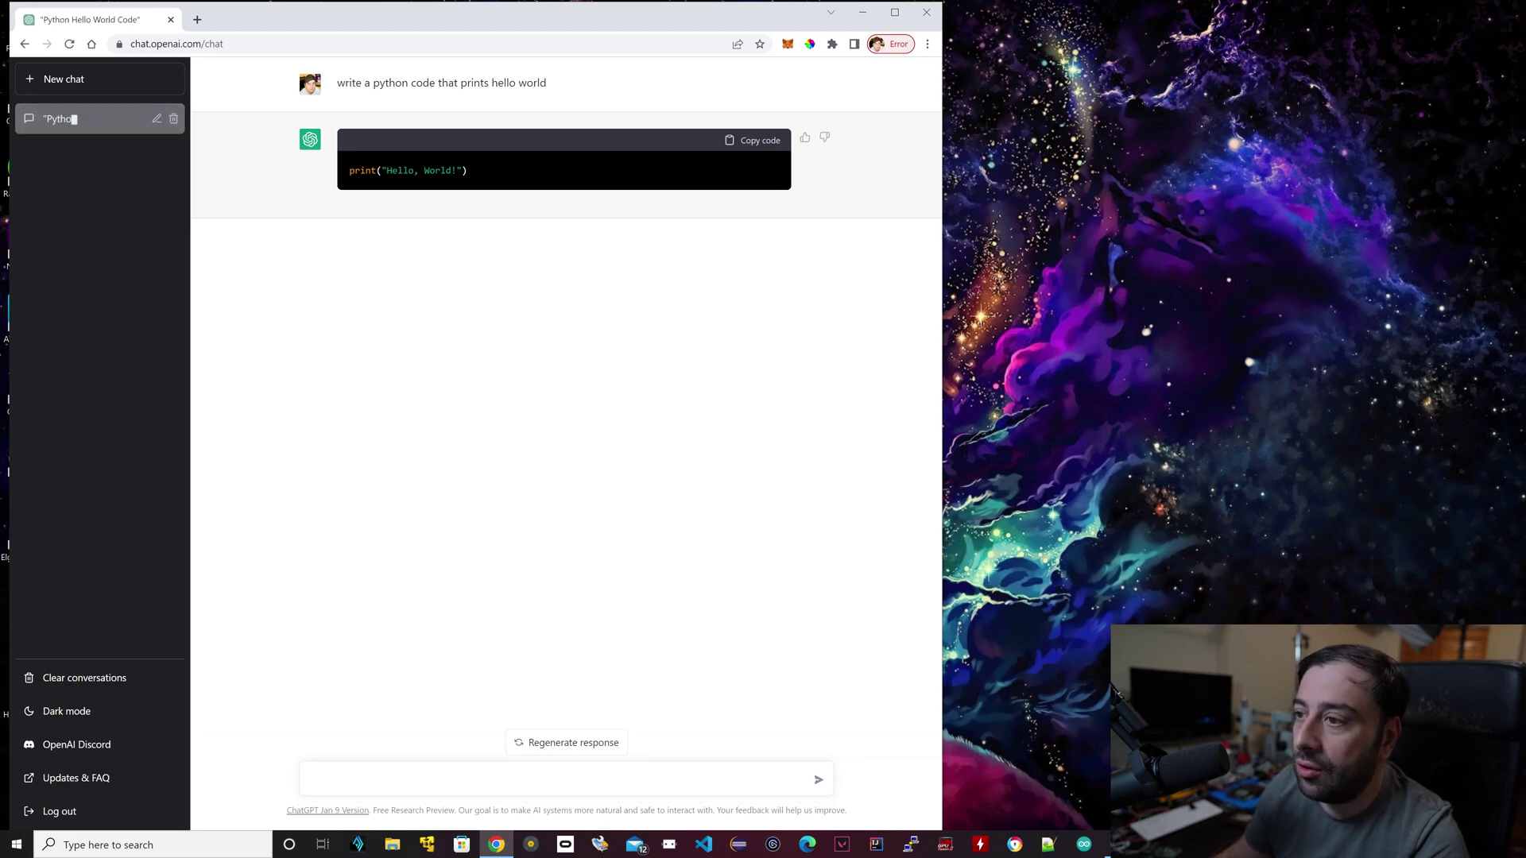
drag(355, 171, 470, 177)
click(450, 198)
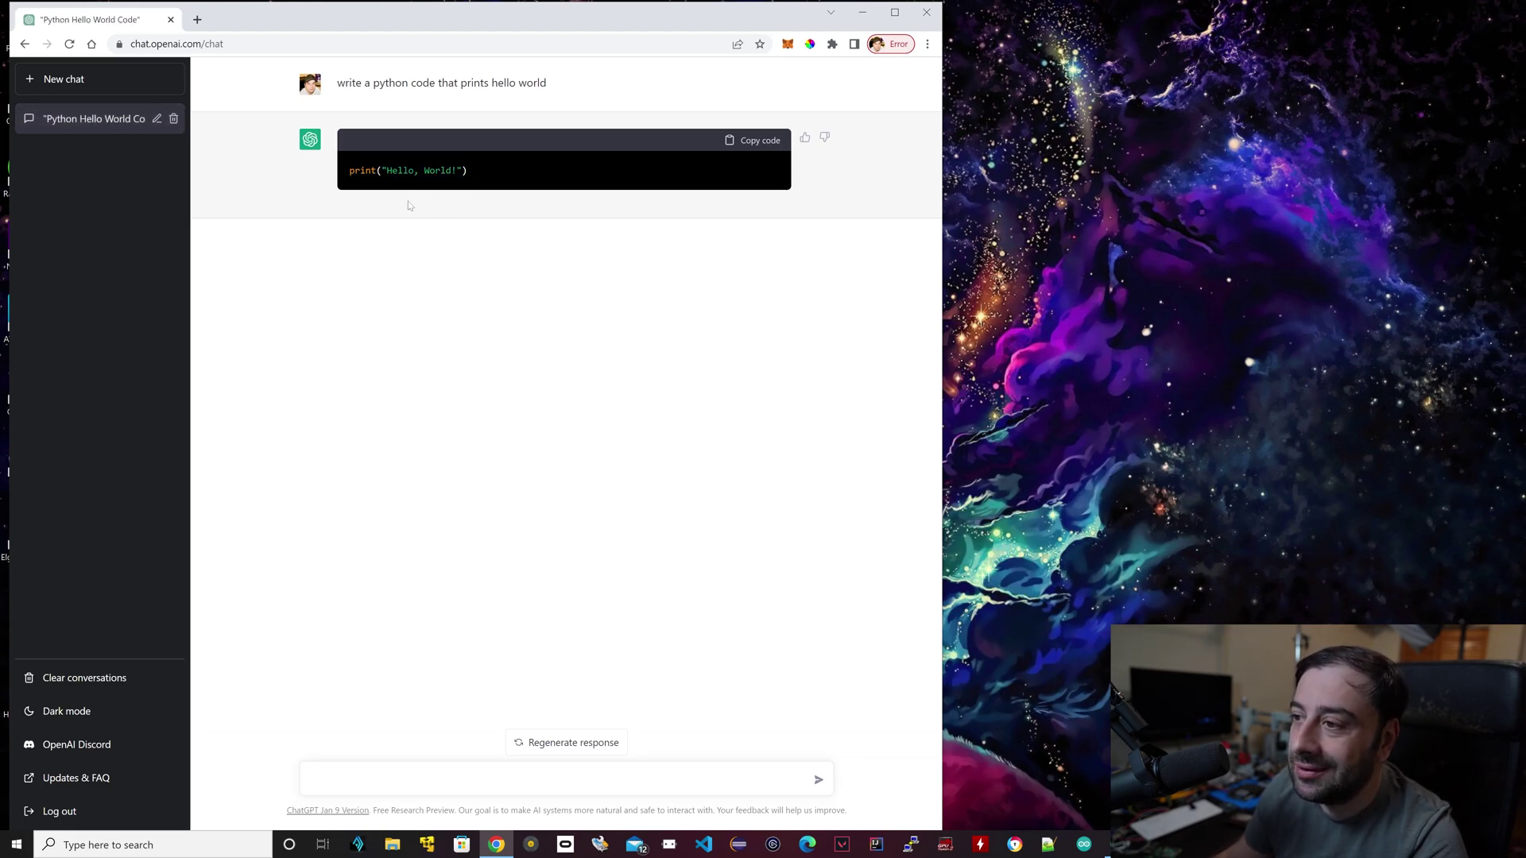
drag(346, 182, 470, 182)
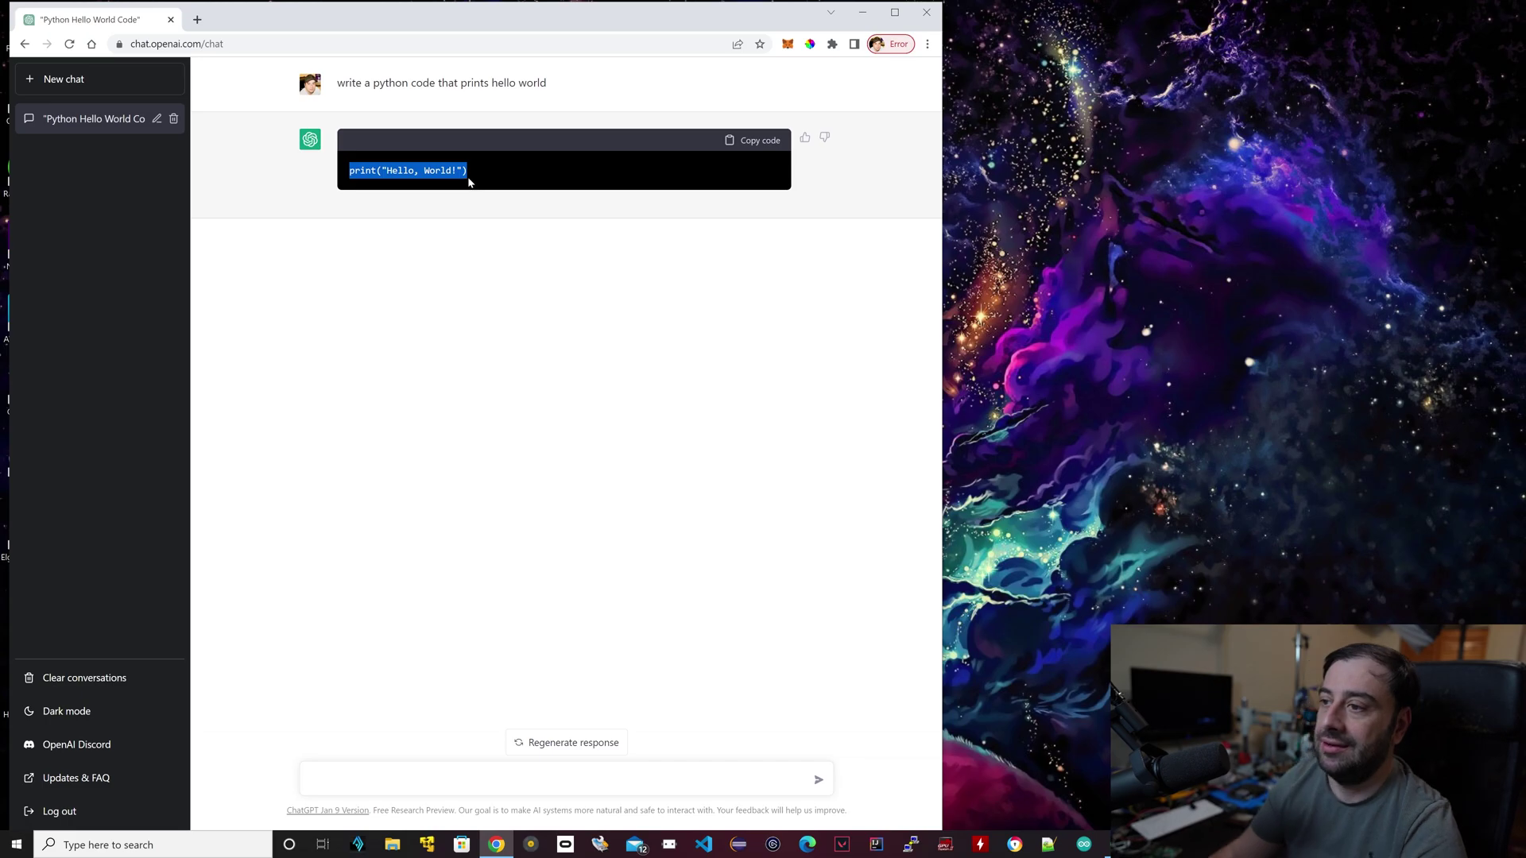
click(444, 234)
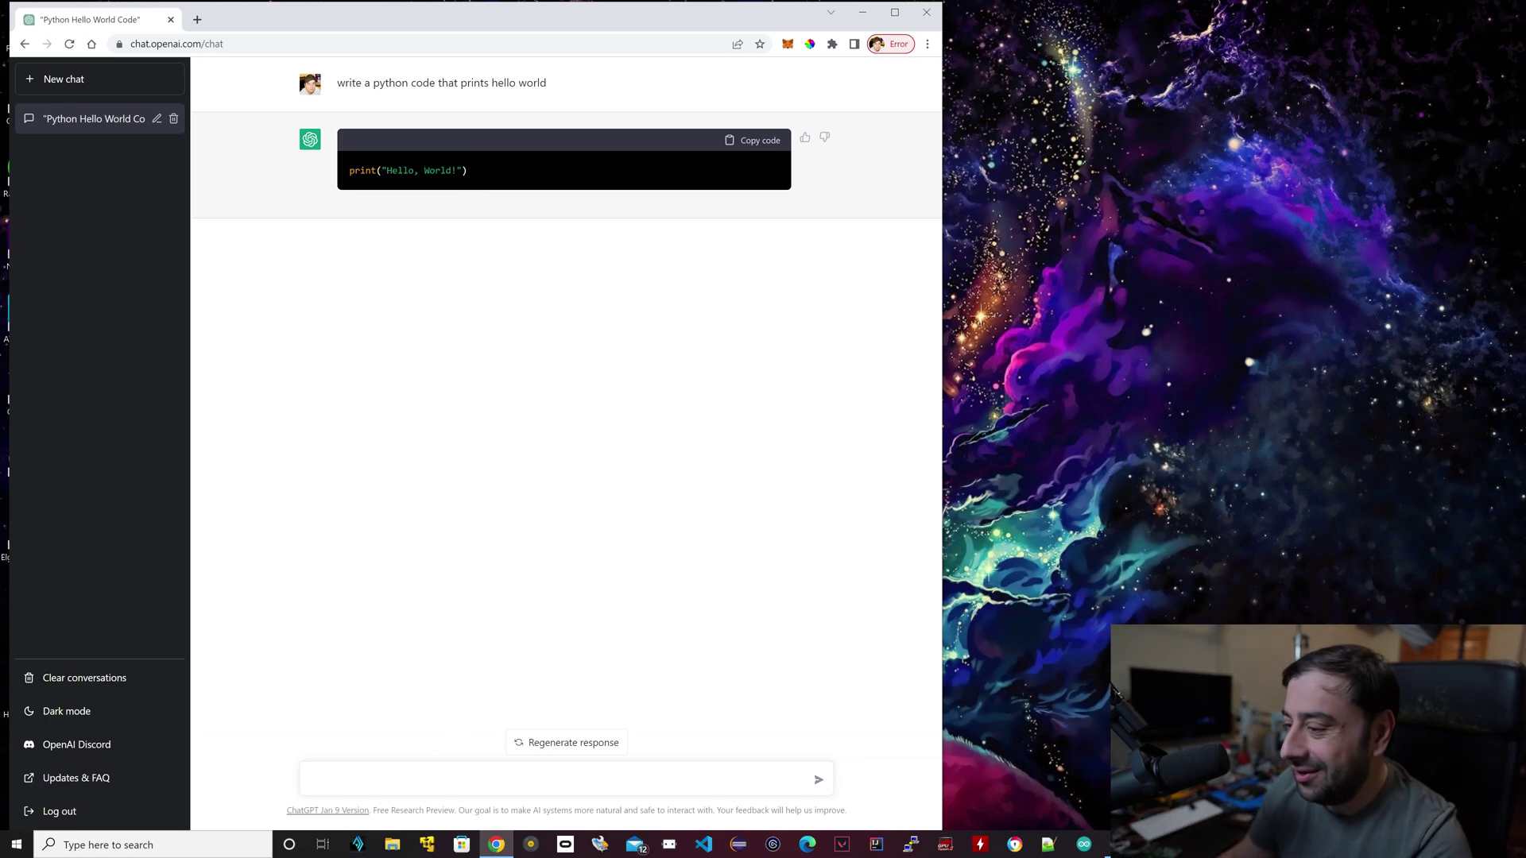
Type the prompt 'can you write a python code to create a random set of 2d arrays'.
text(can)
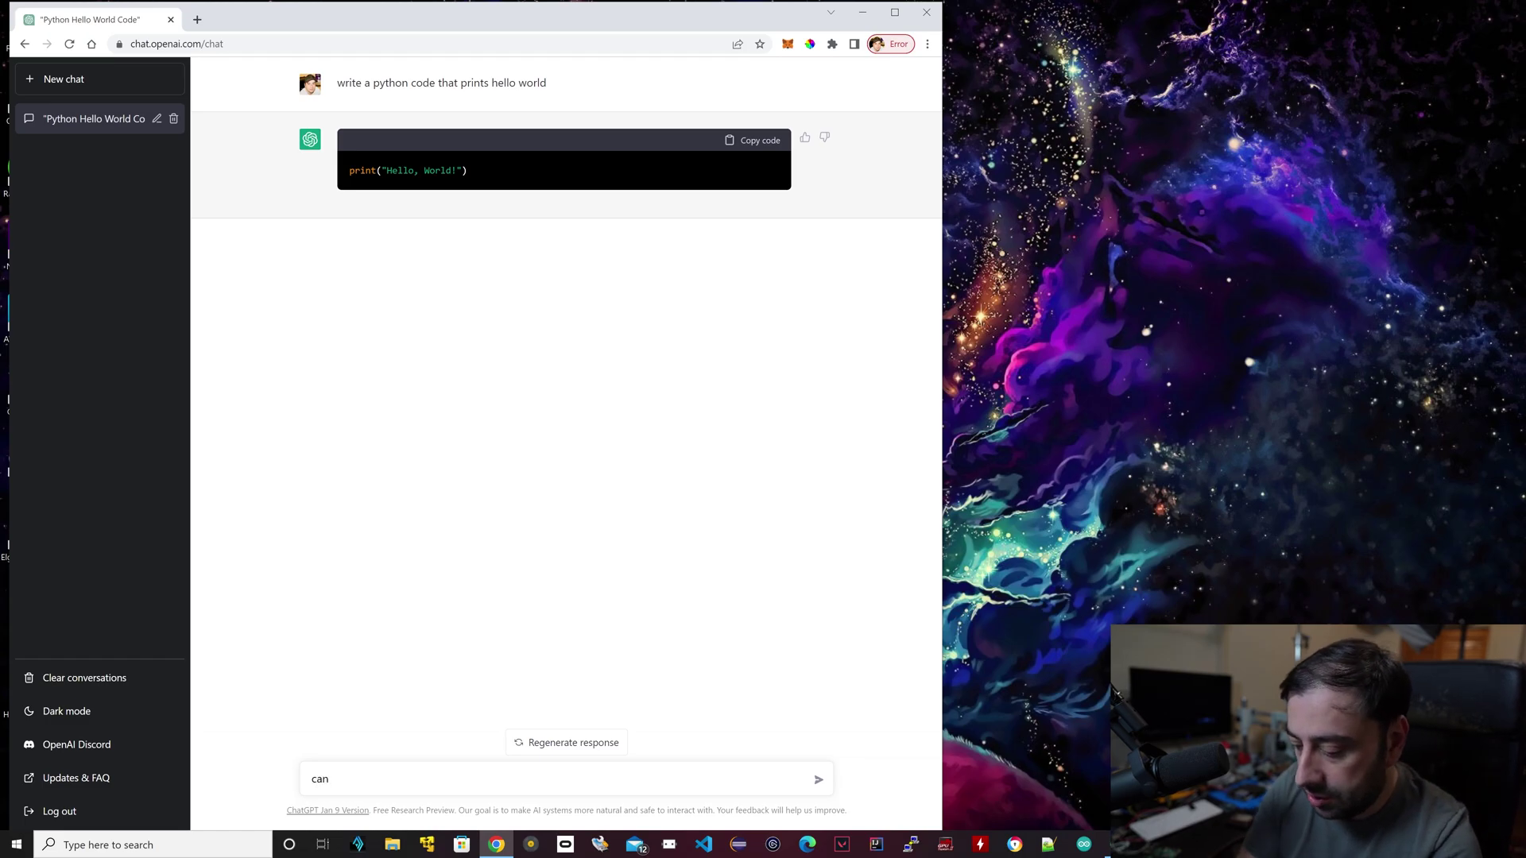
text( you writwe)
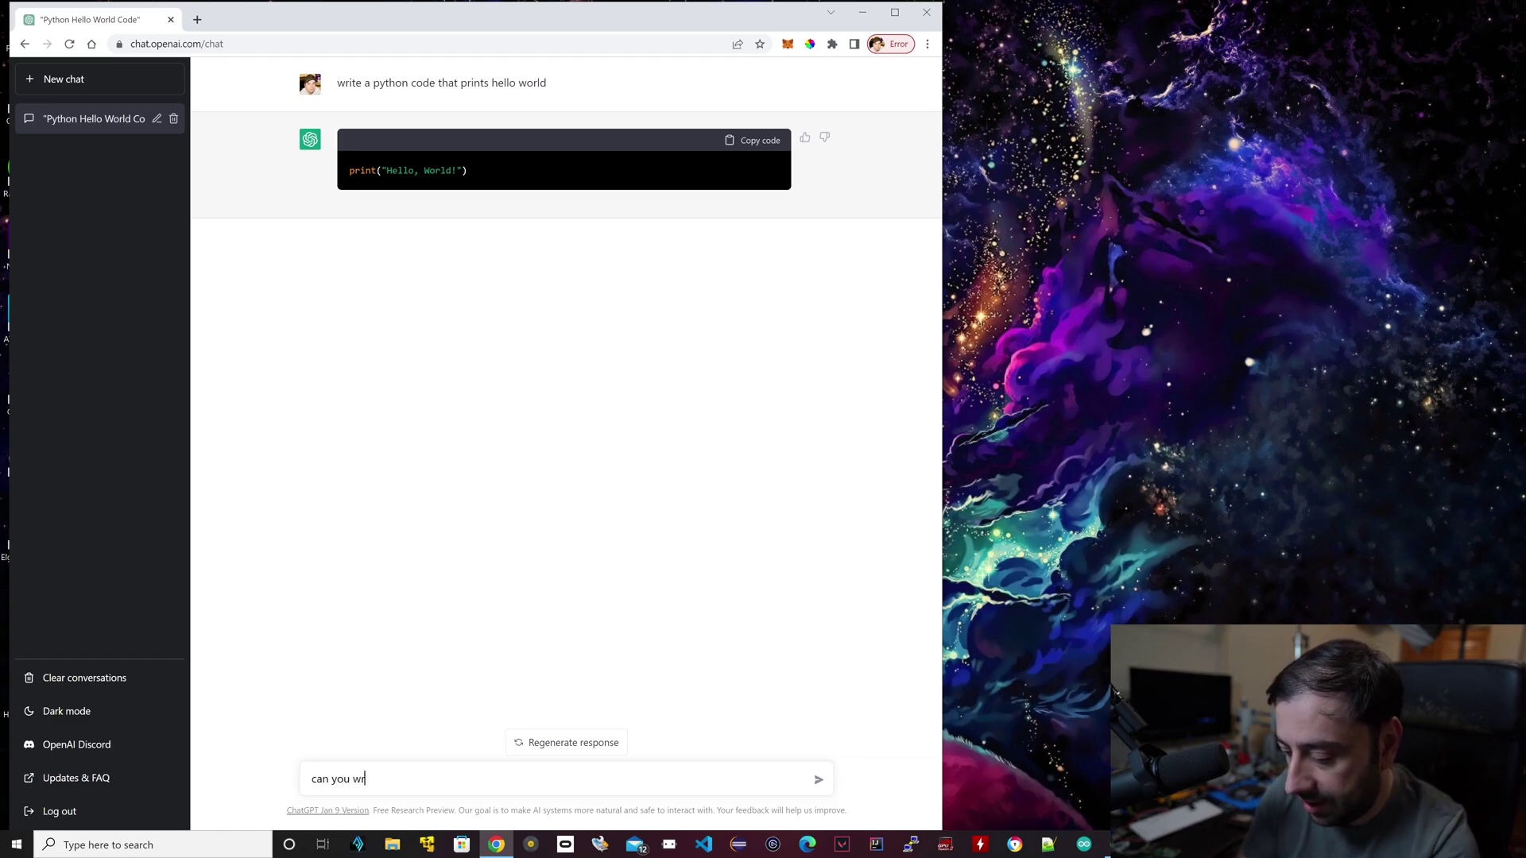
key(BackSpace)
text(e a)
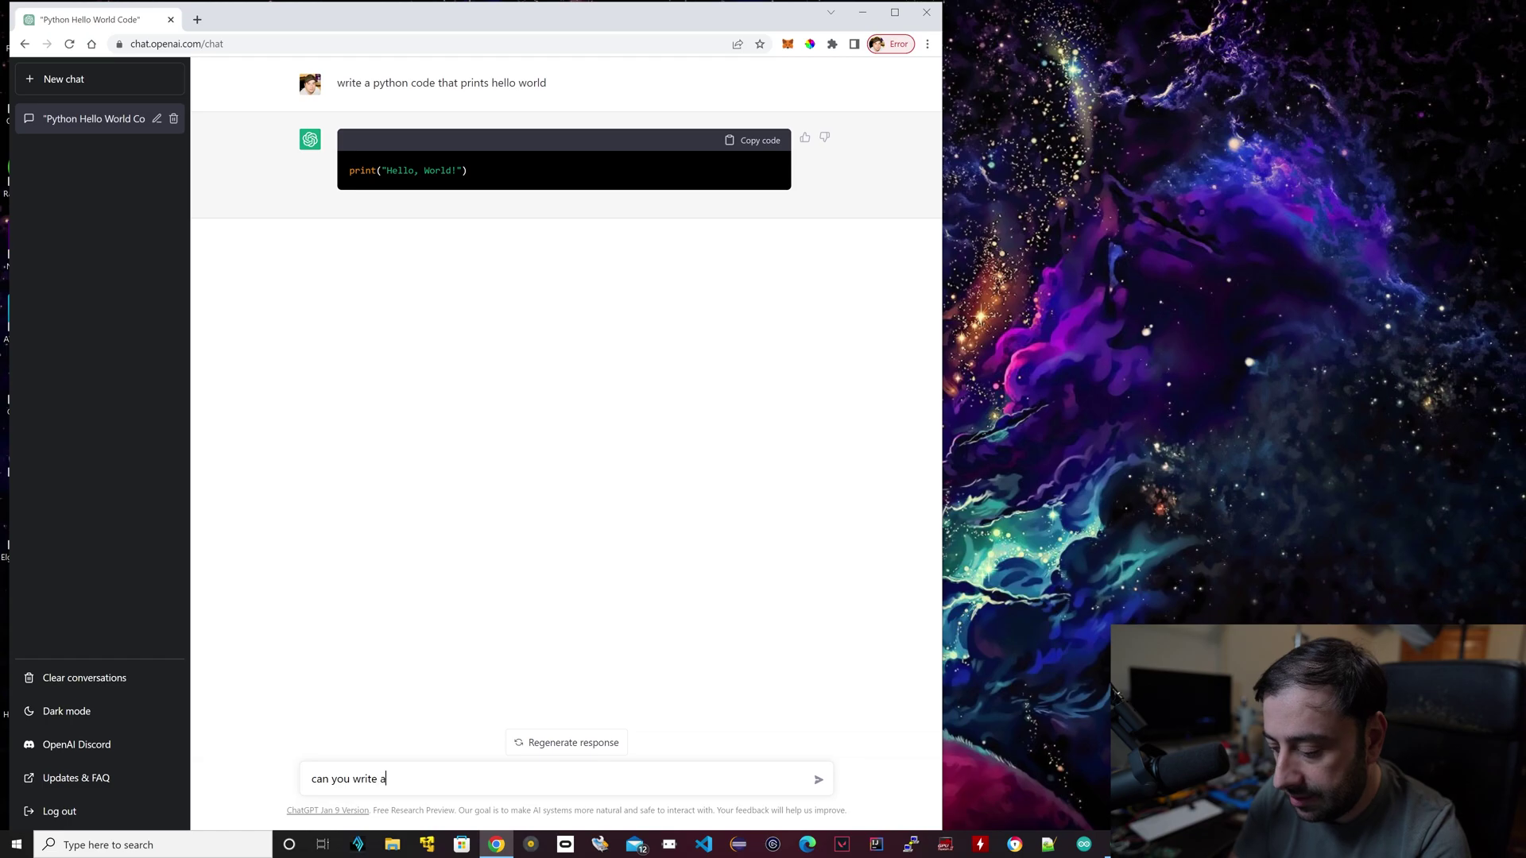
text( python c)
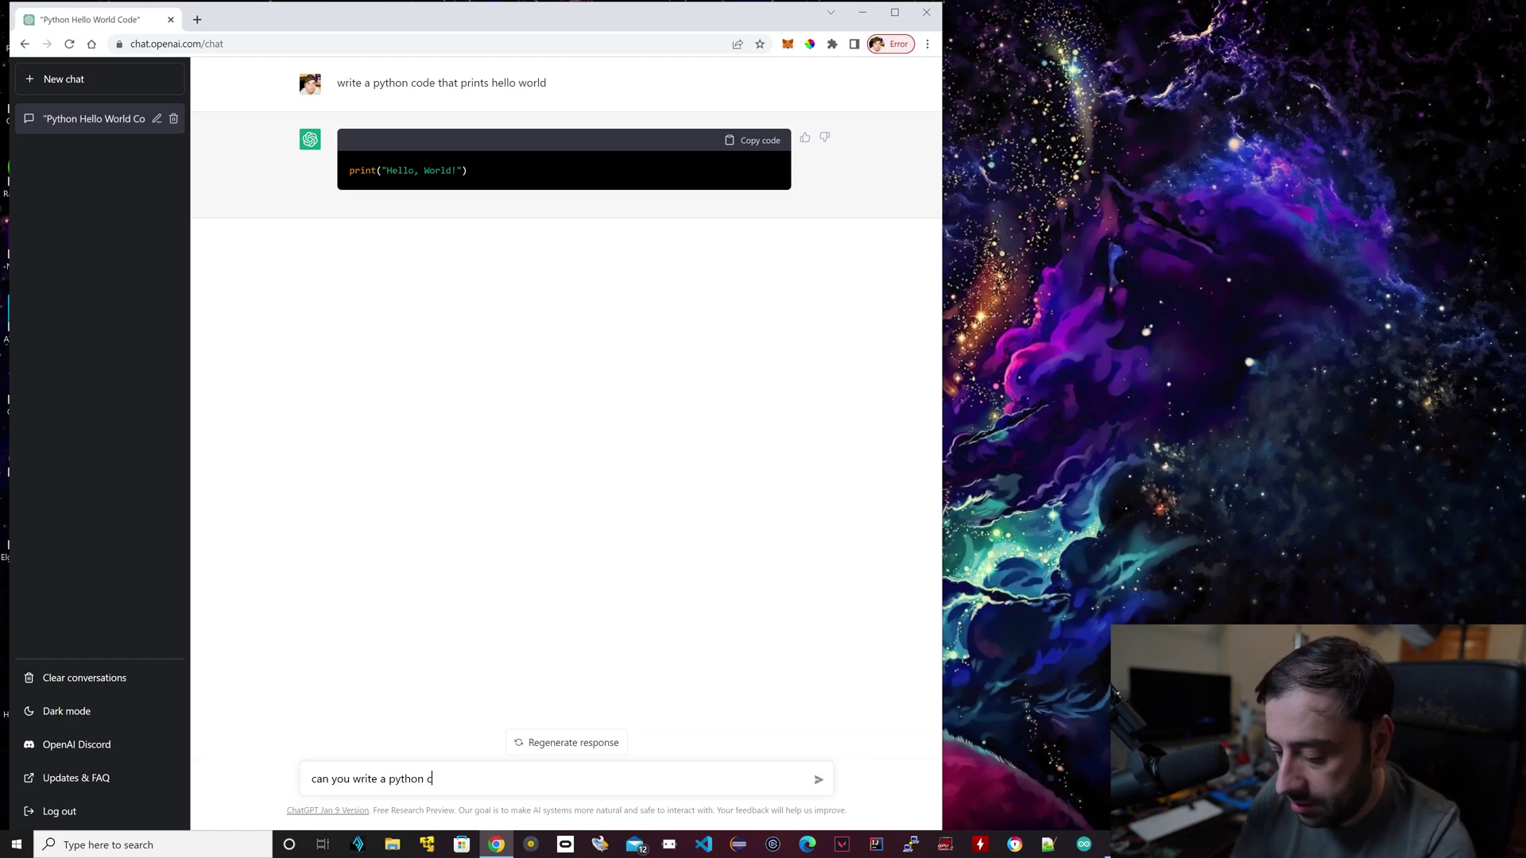
text(ode to c)
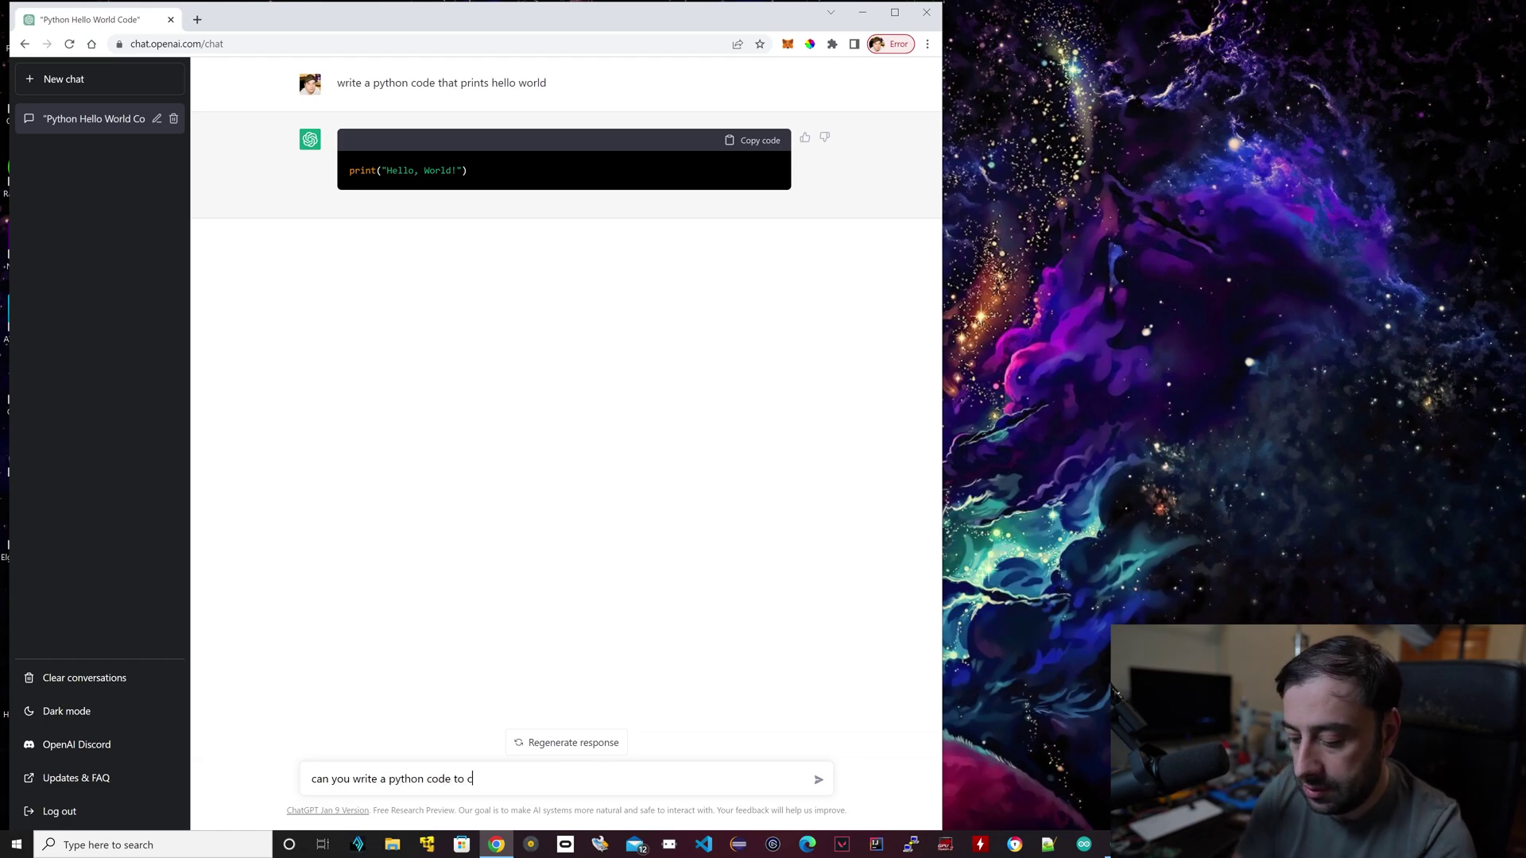
text(reate a)
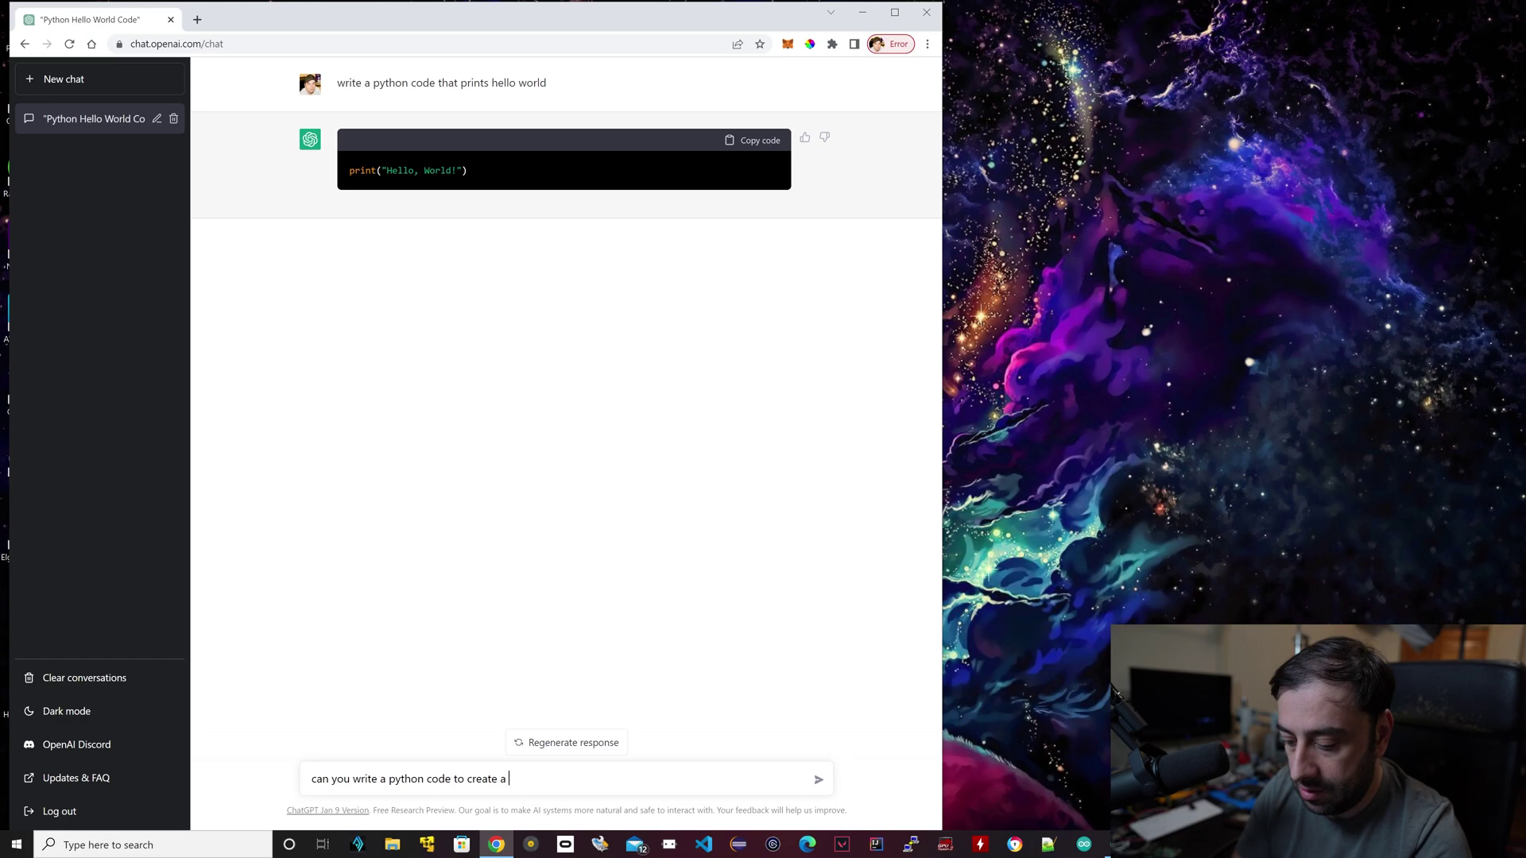
text( random s)
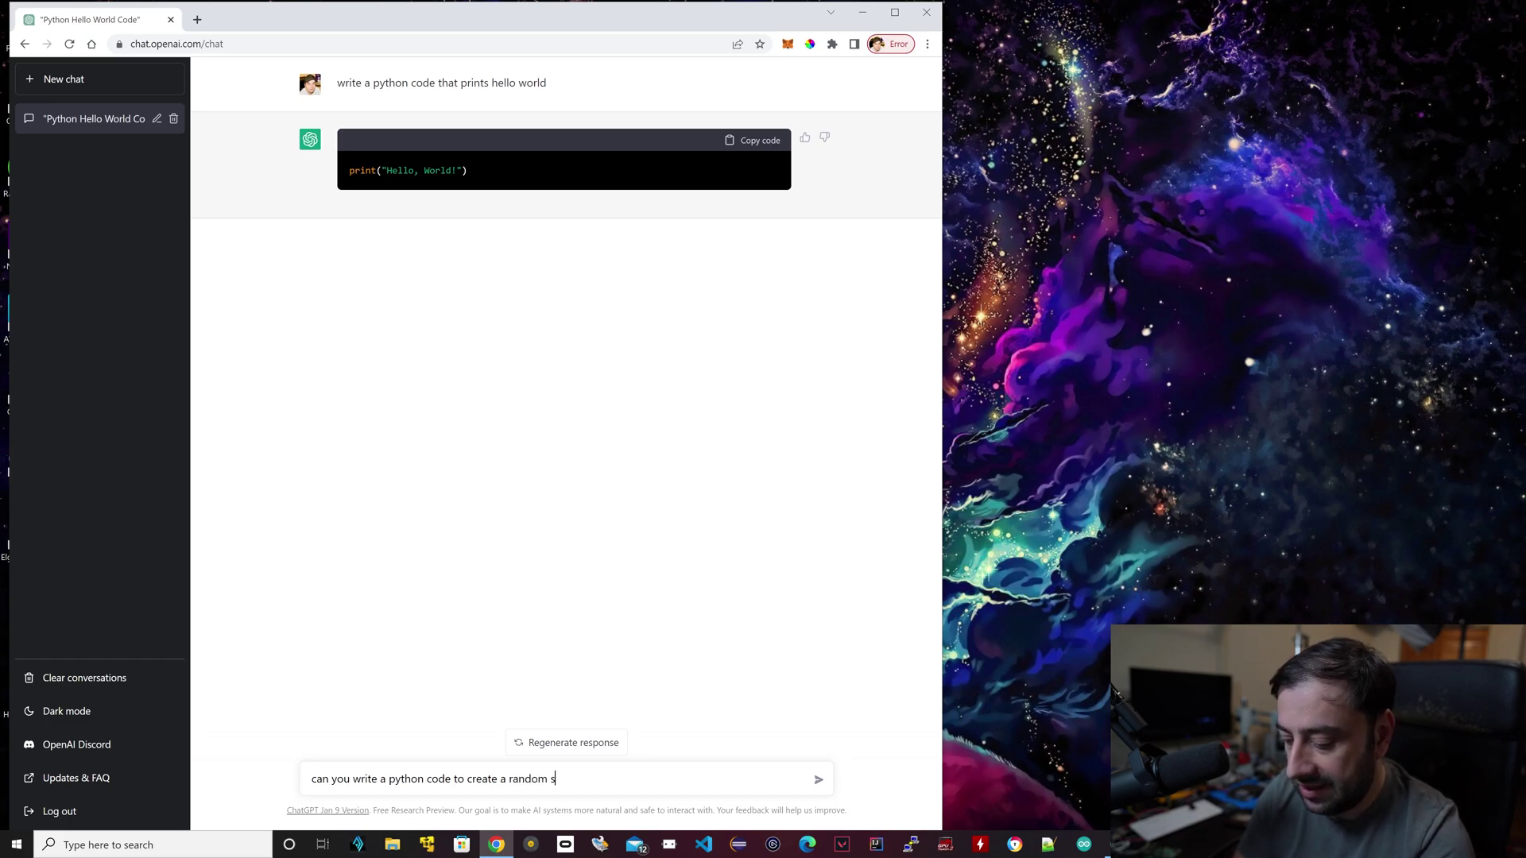
text(et of )
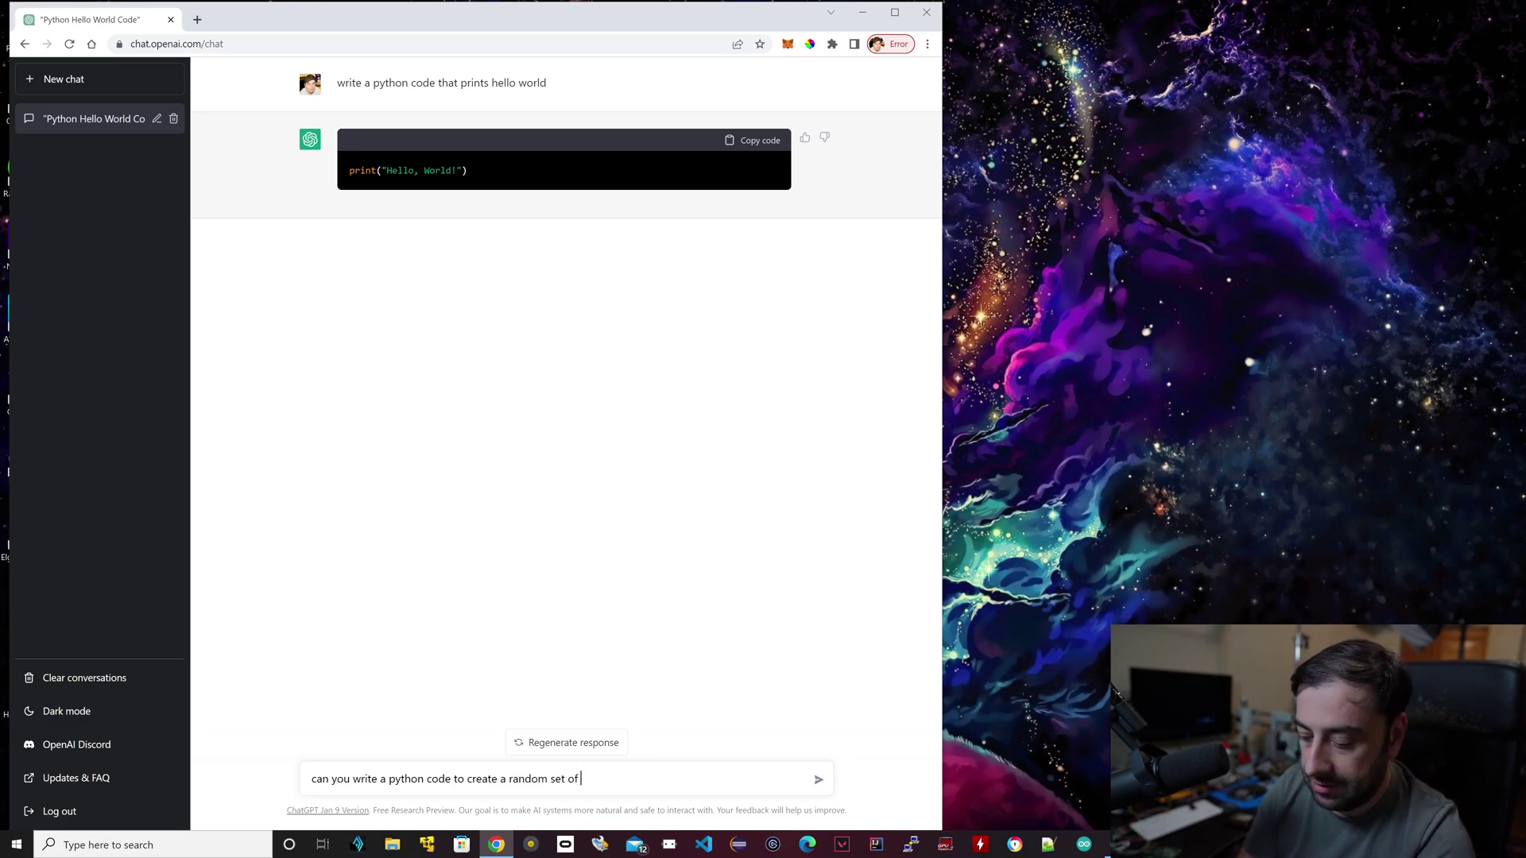
text(2)
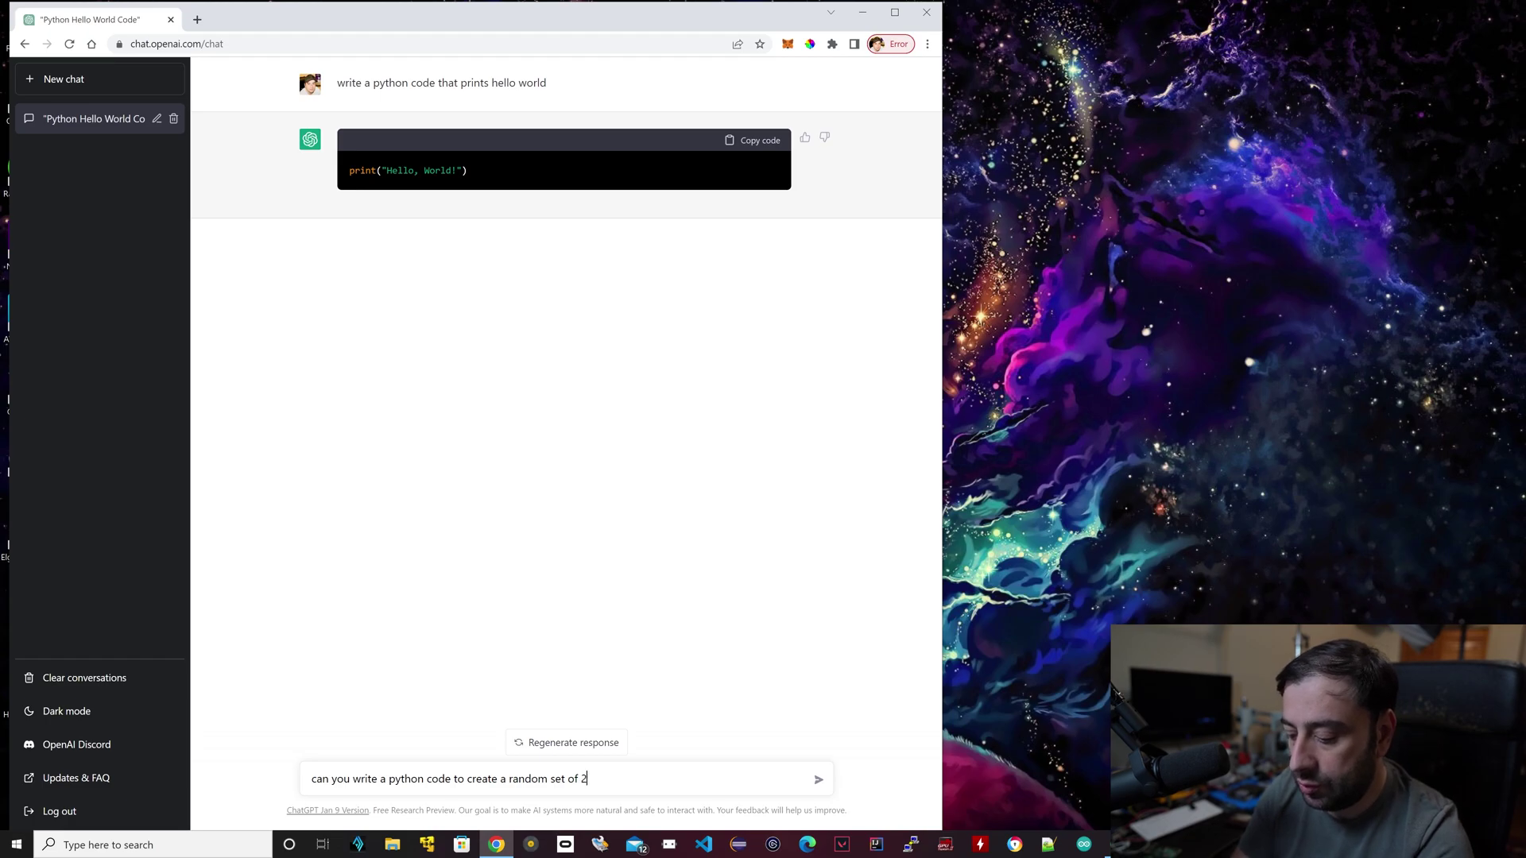
text(d a)
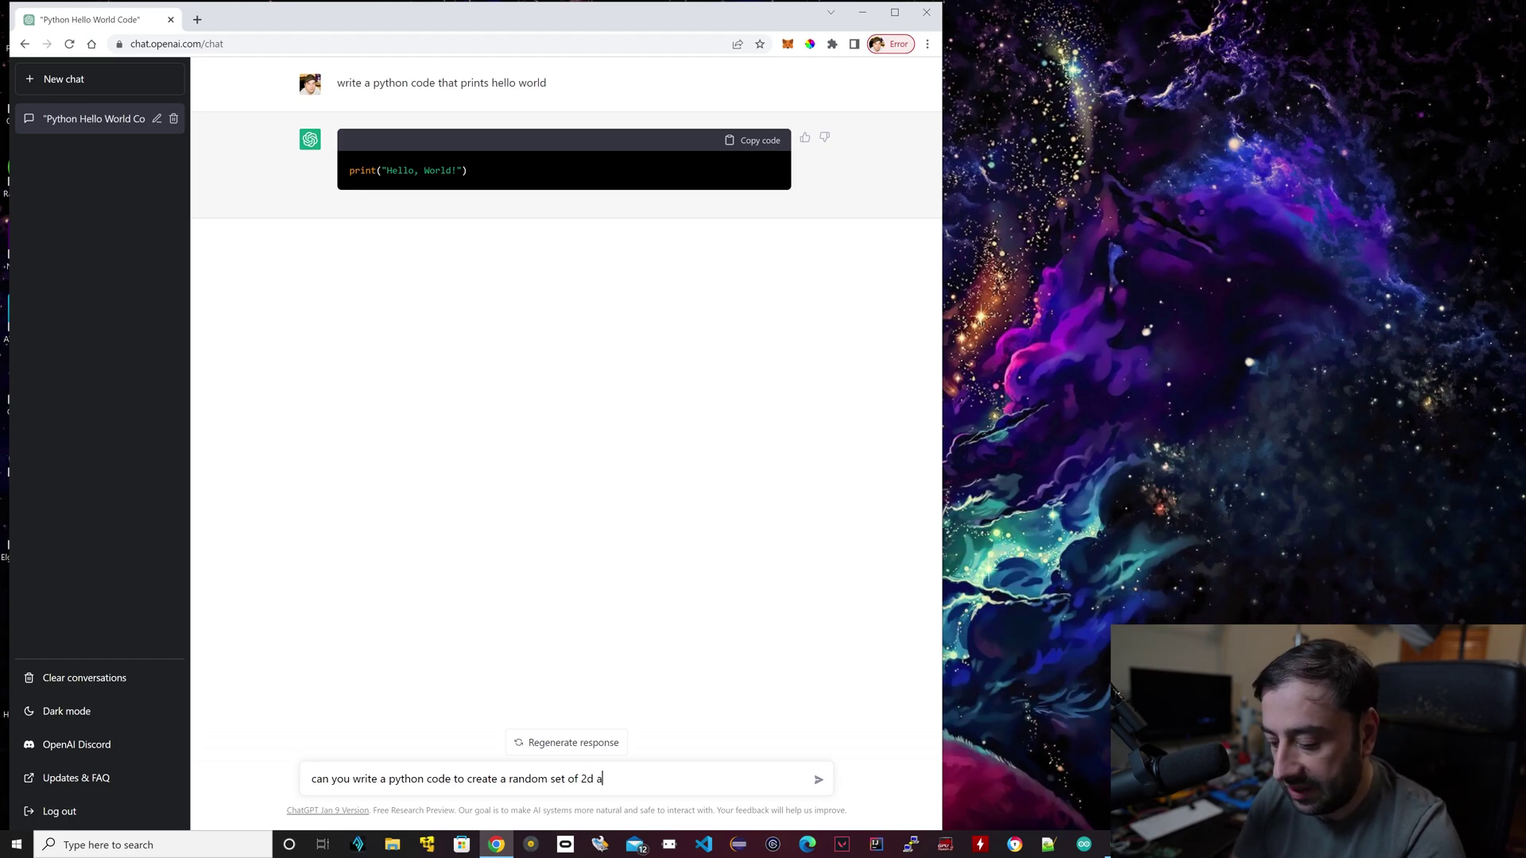
text(rrays)
Send the 2D arrays prompt and highlight the paragraph about changing the array shape.
key(Return)
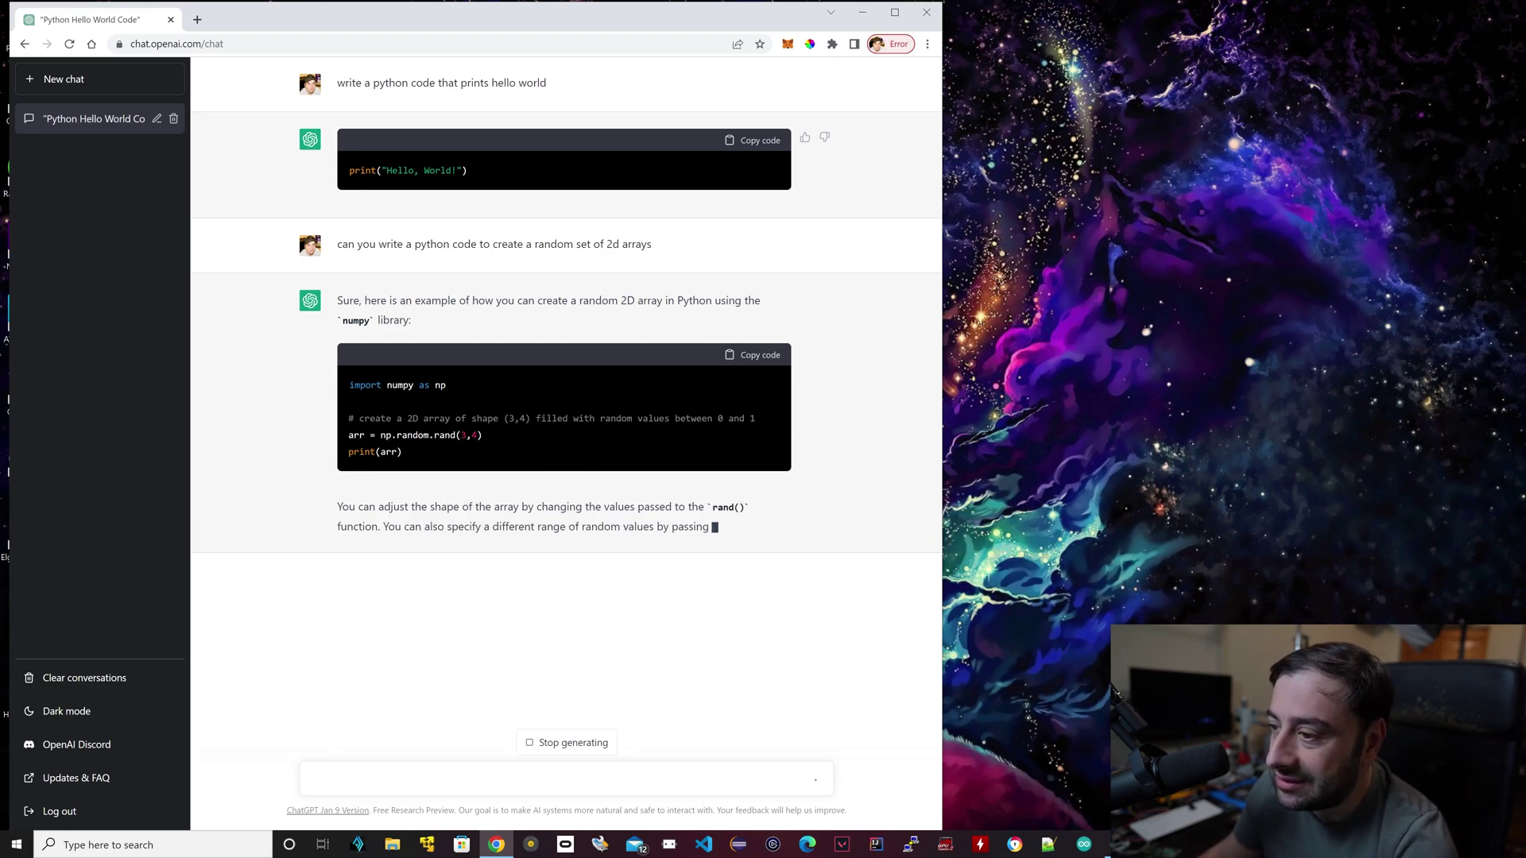
drag(338, 506, 694, 604)
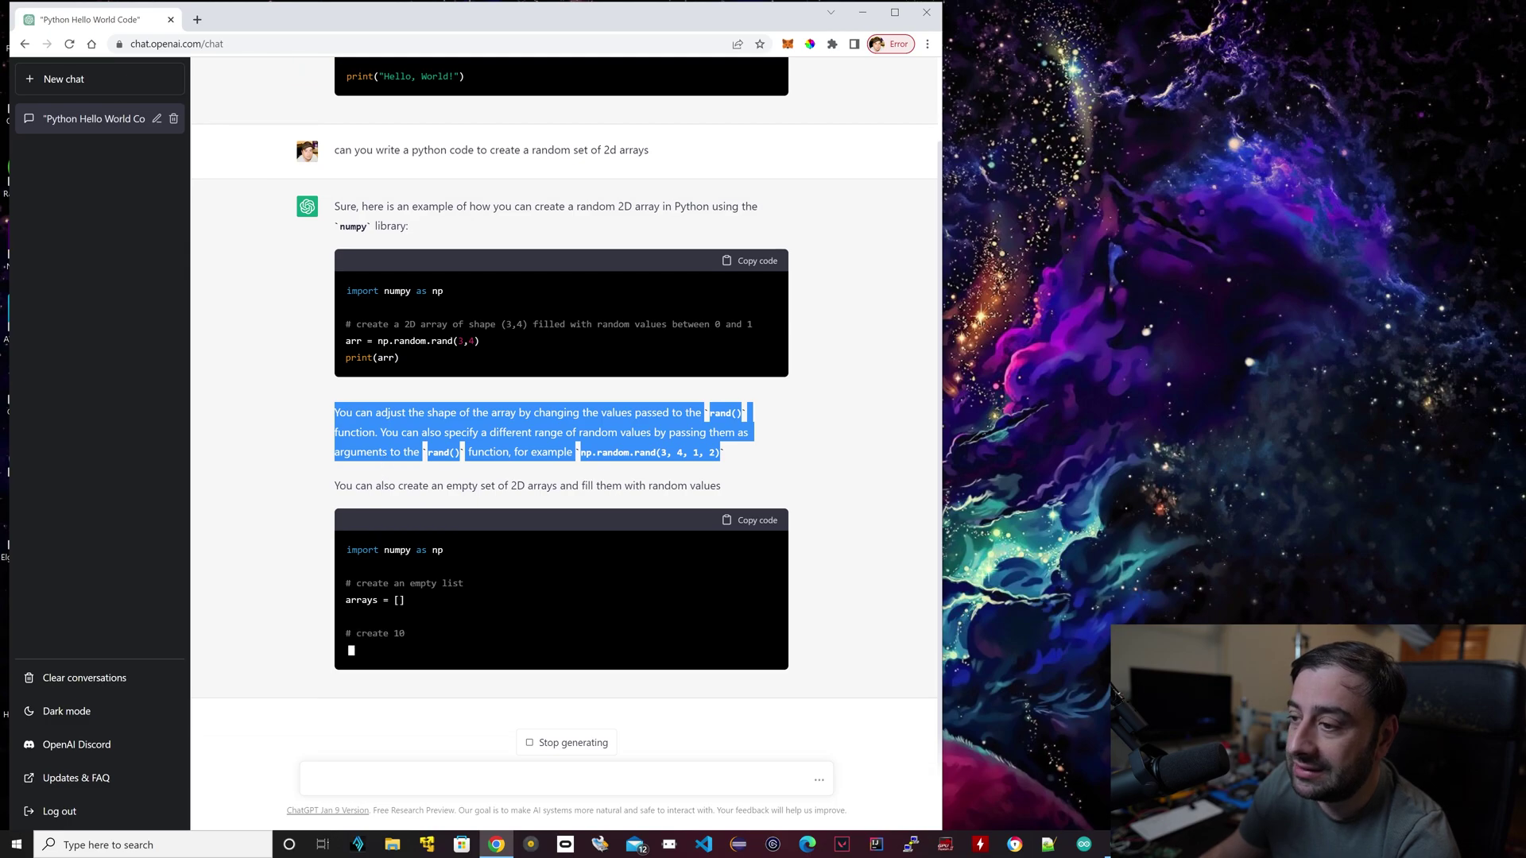
click(279, 562)
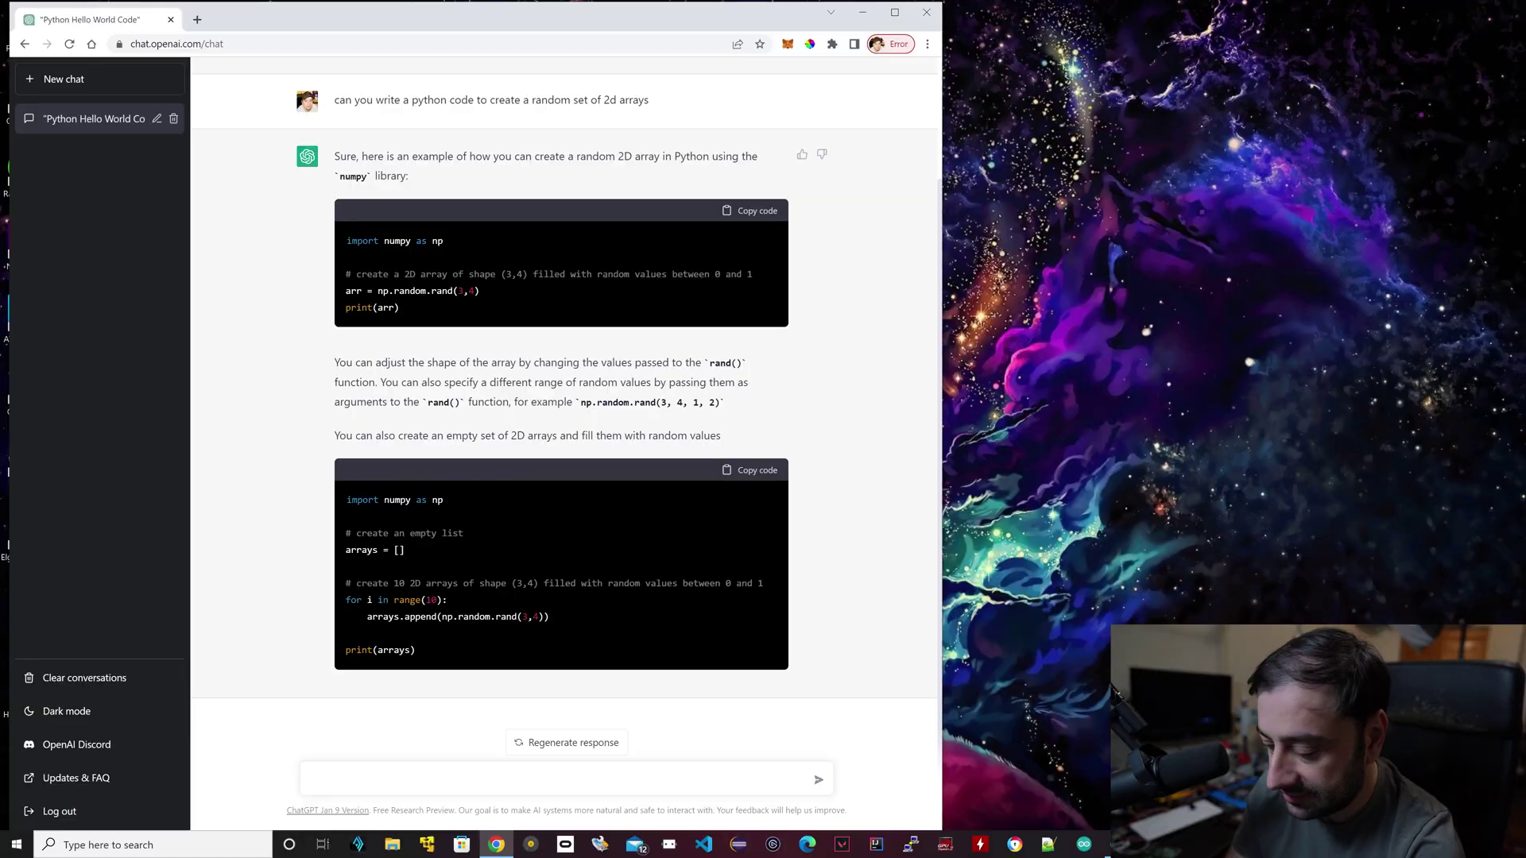
Type the prompt 'write assembly code8086 for printing all prime numbers from 1 - 10'.
text(write ass)
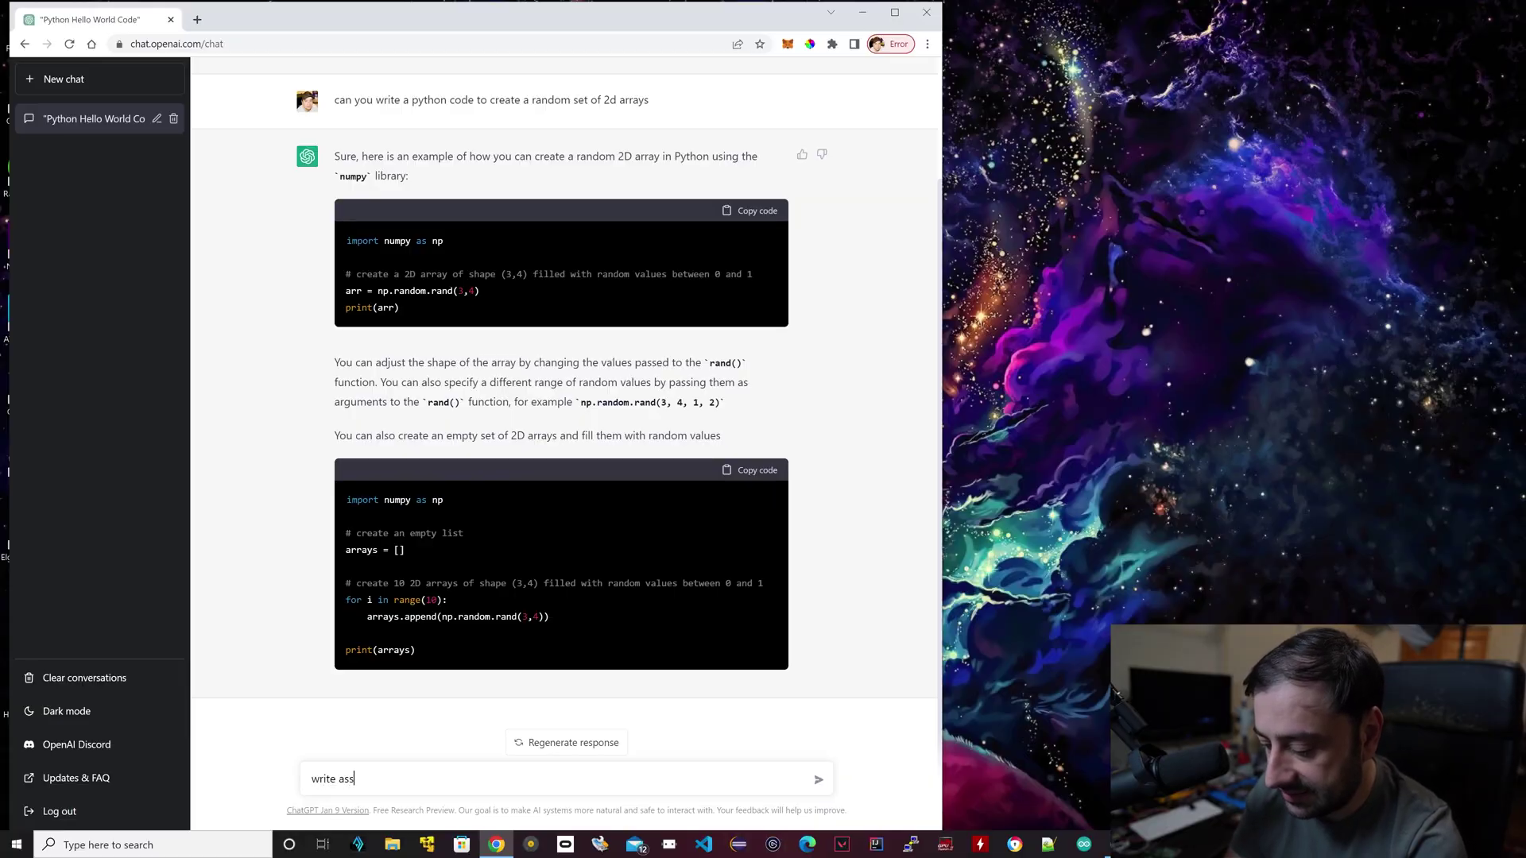
text(embly code)
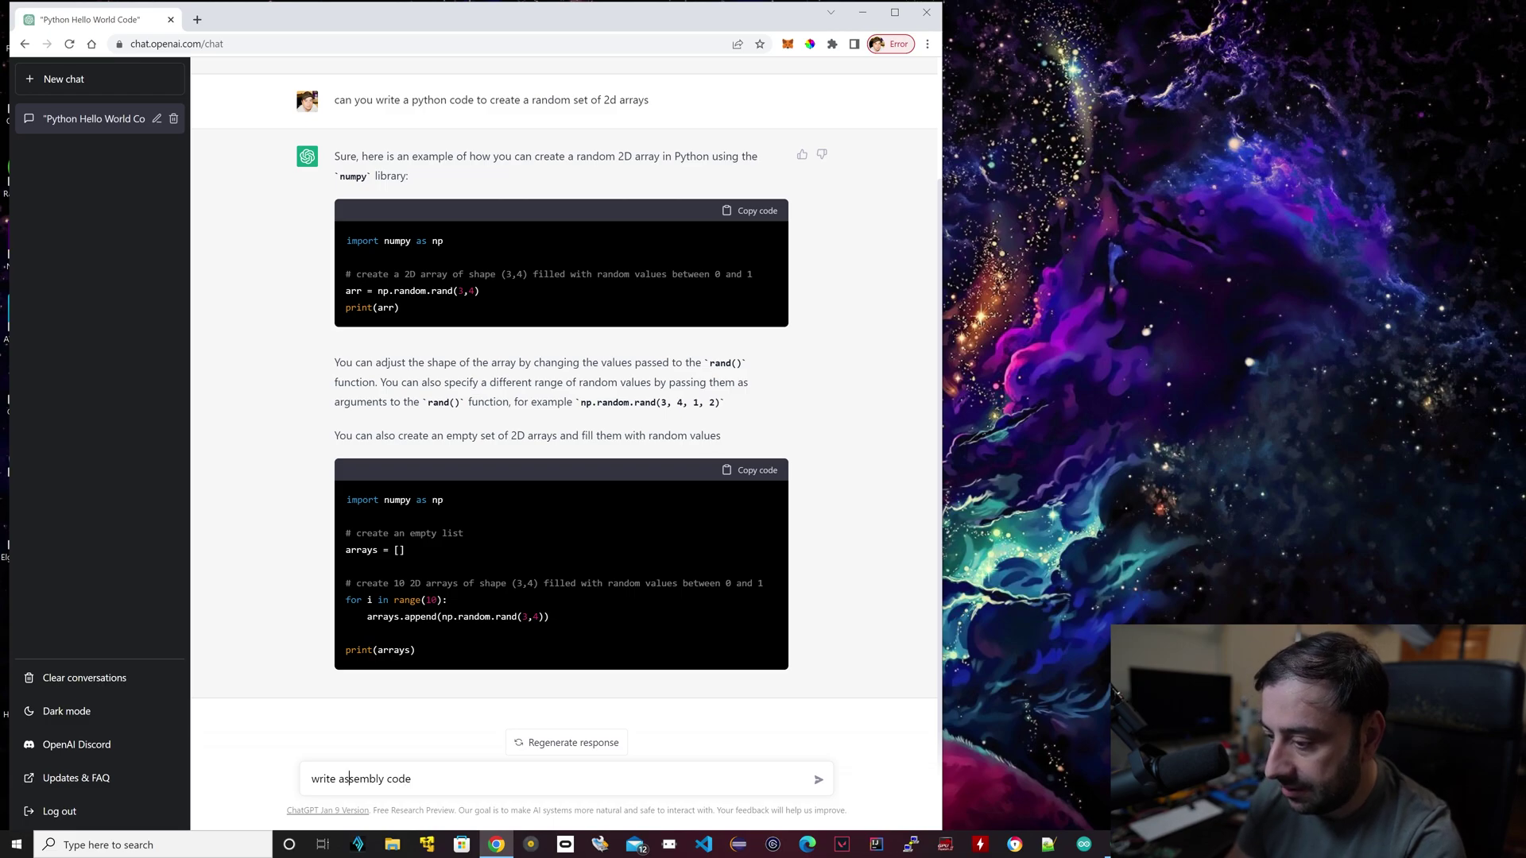
text(8086 )
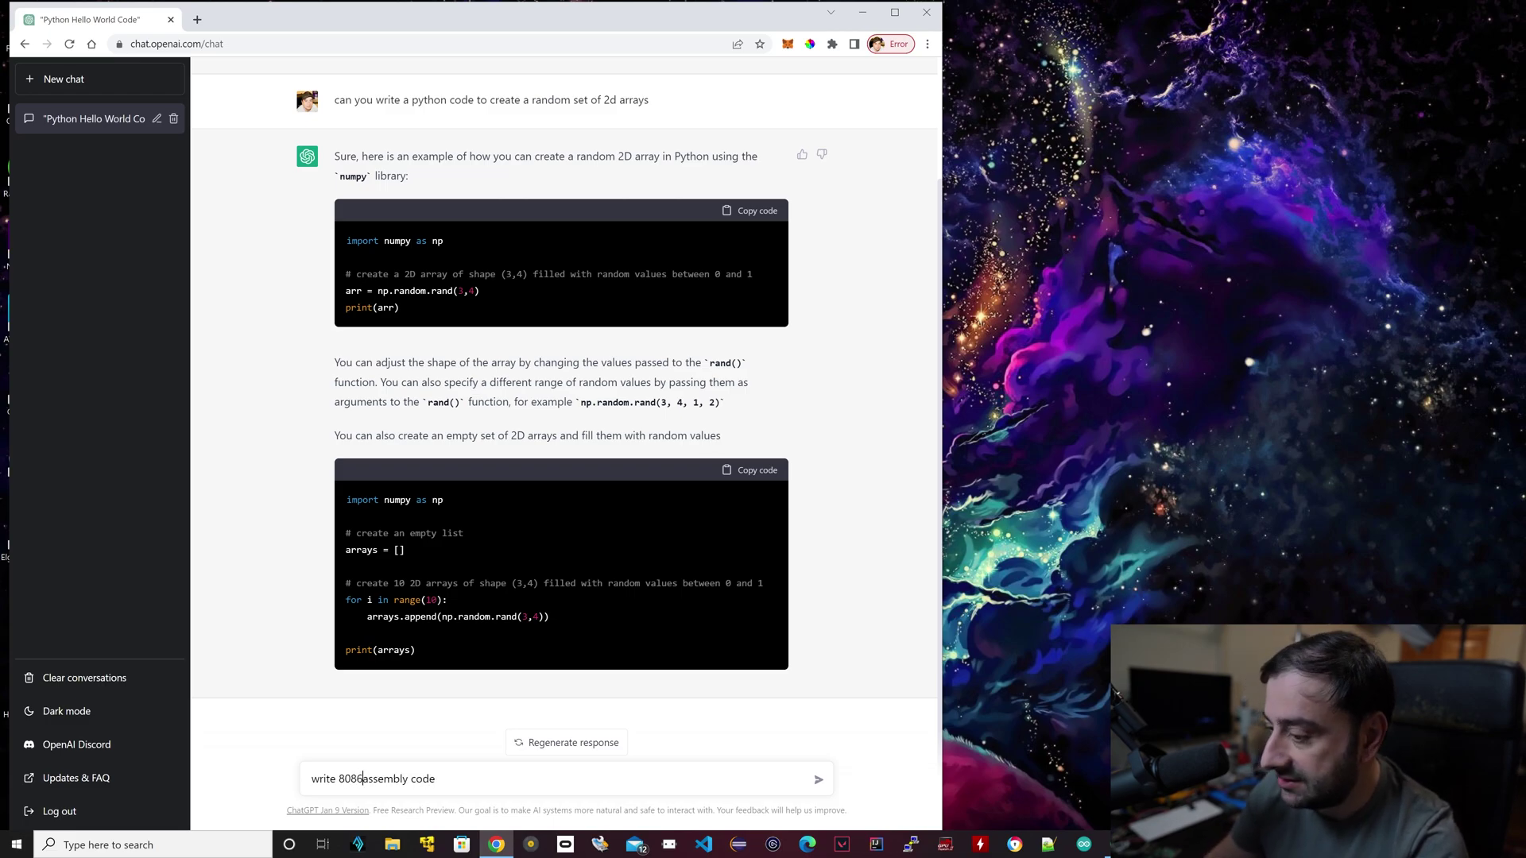
text( for)
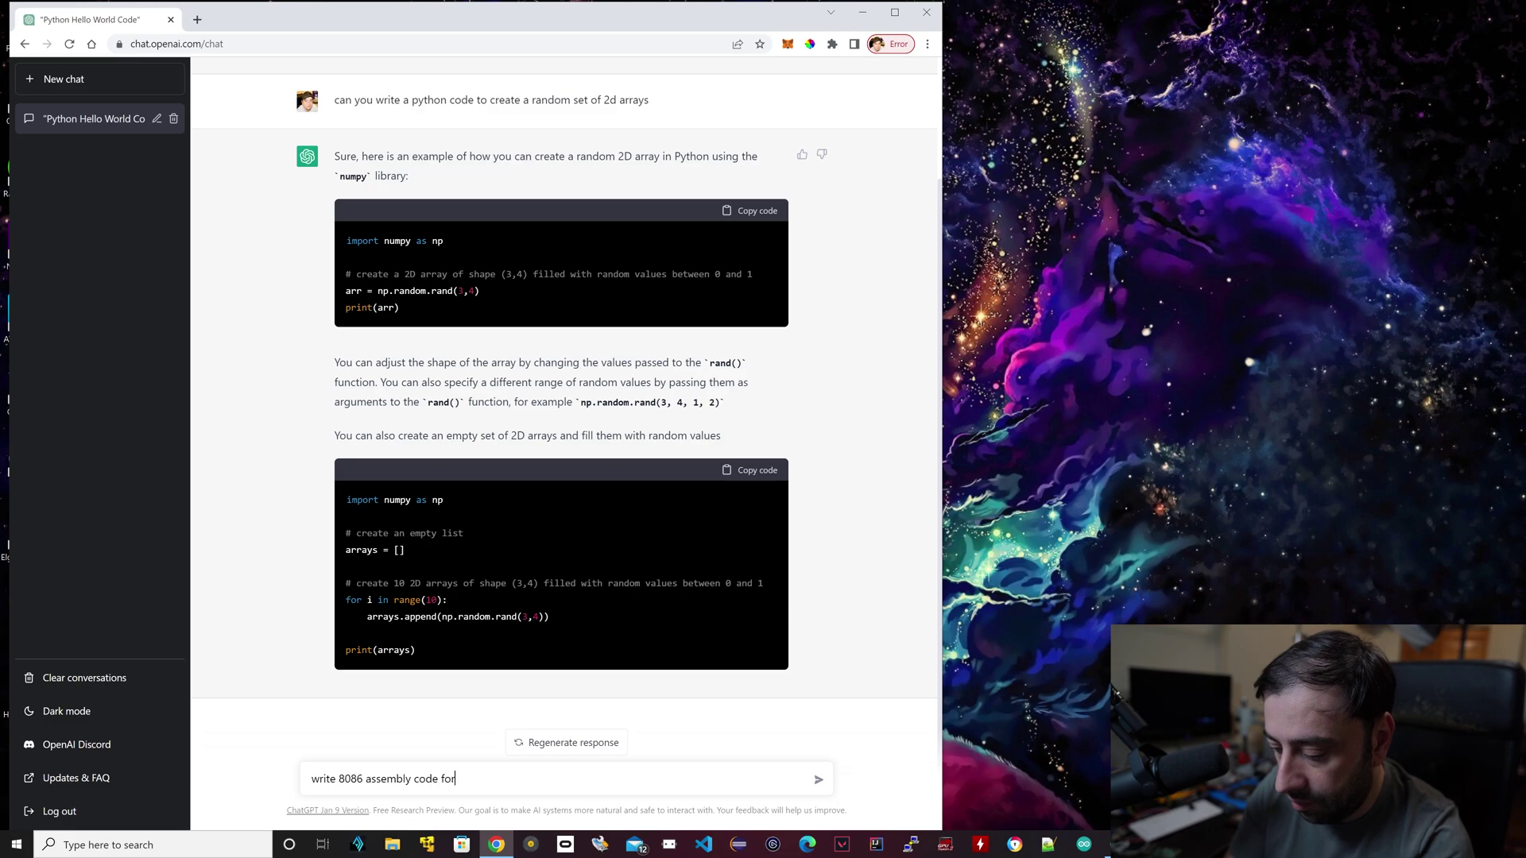
text( printing all)
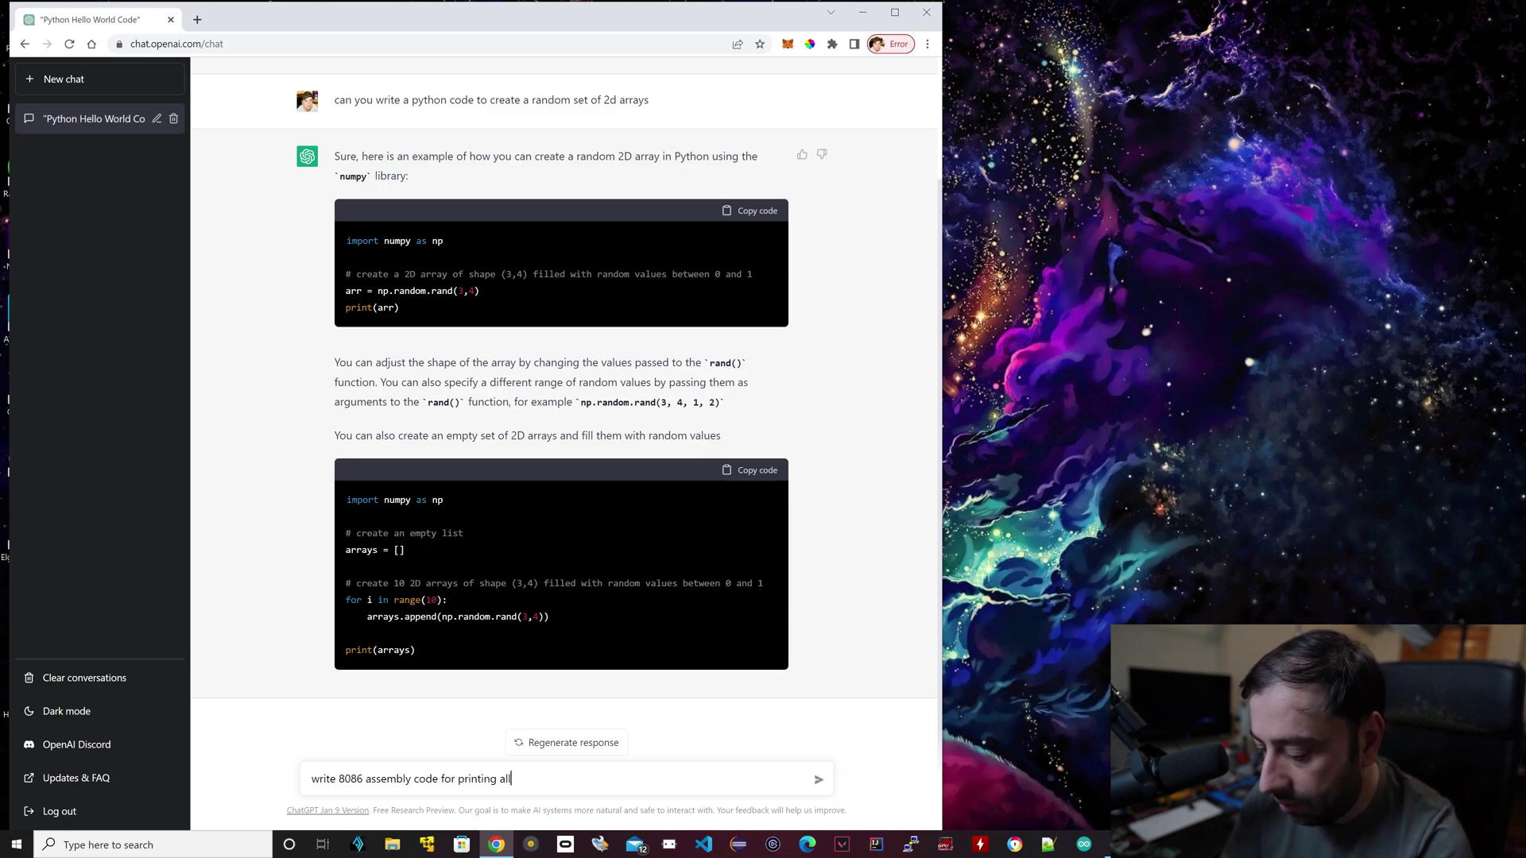
text( prime numbers )
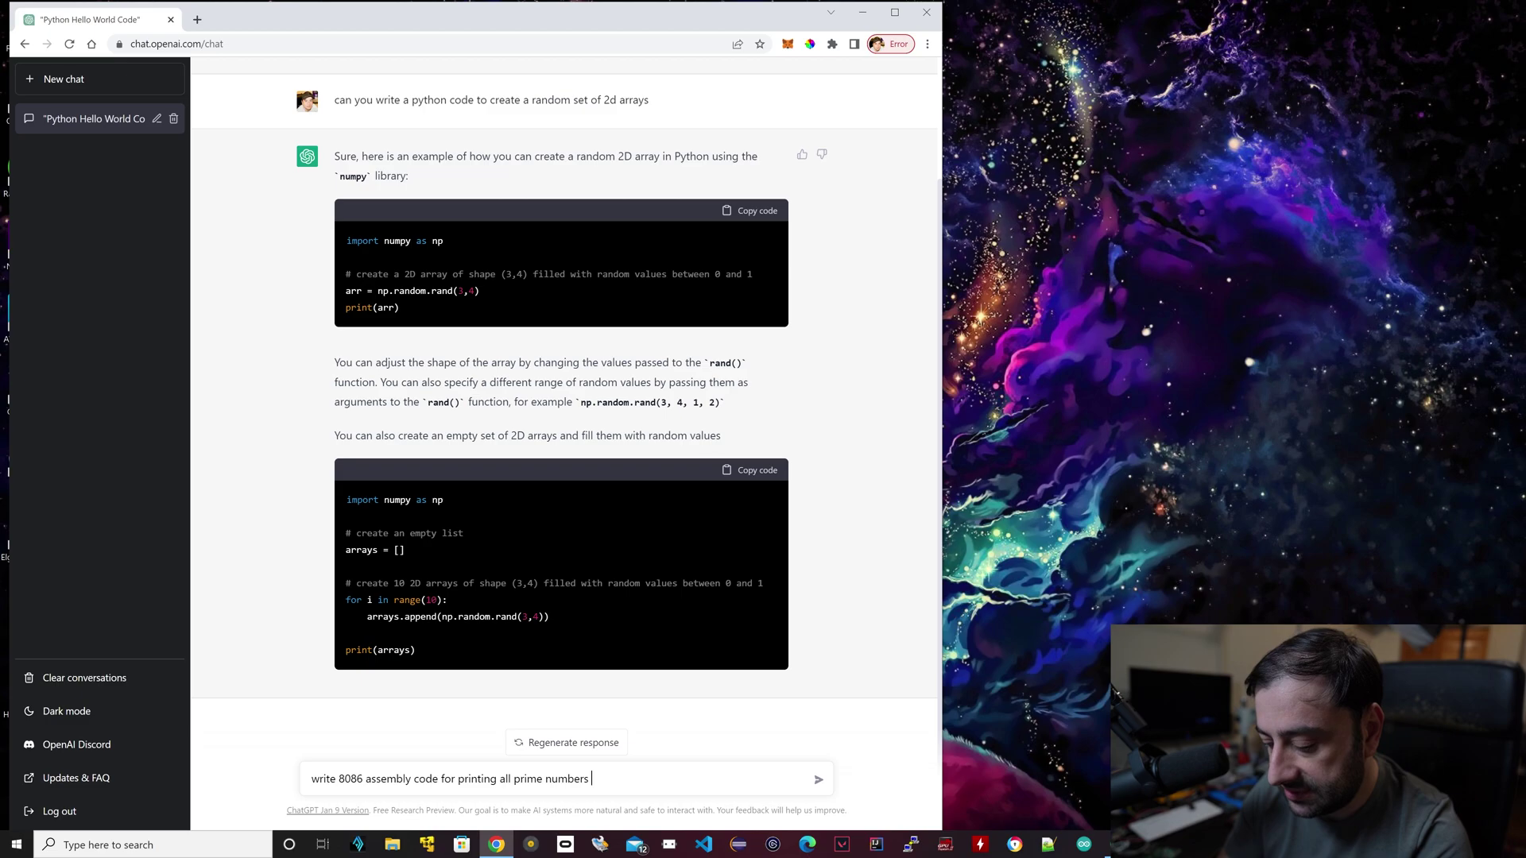
text(from 1 -)
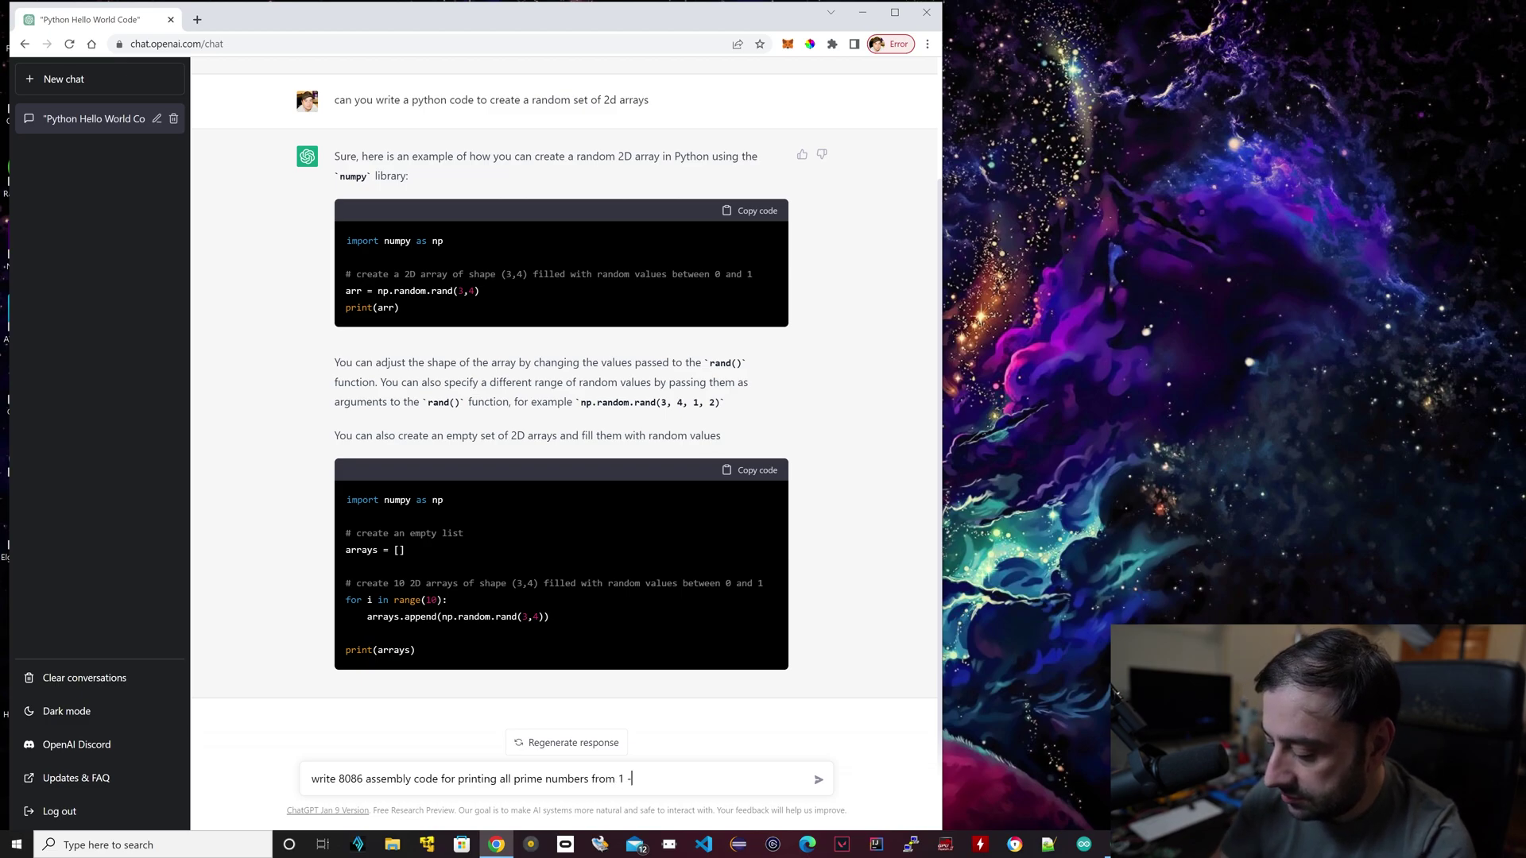
text( 100)
Submit the 8086 prime numbers prompt and let the assembly program generate.
key(Return)
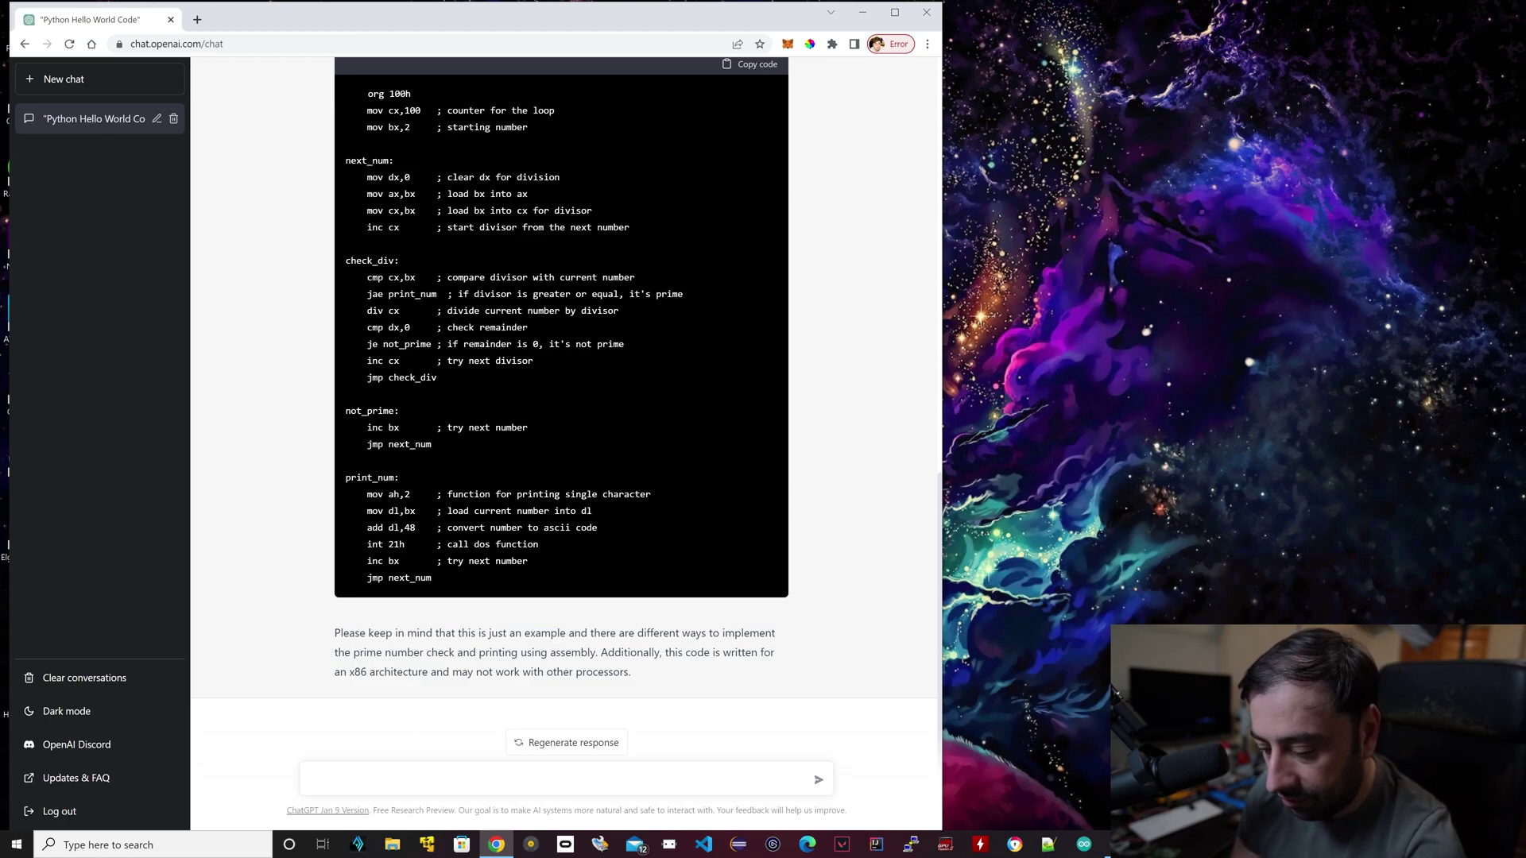
Type the prompt 'write all the instructions for creating a raspberry pi tor rout'.
text(write a)
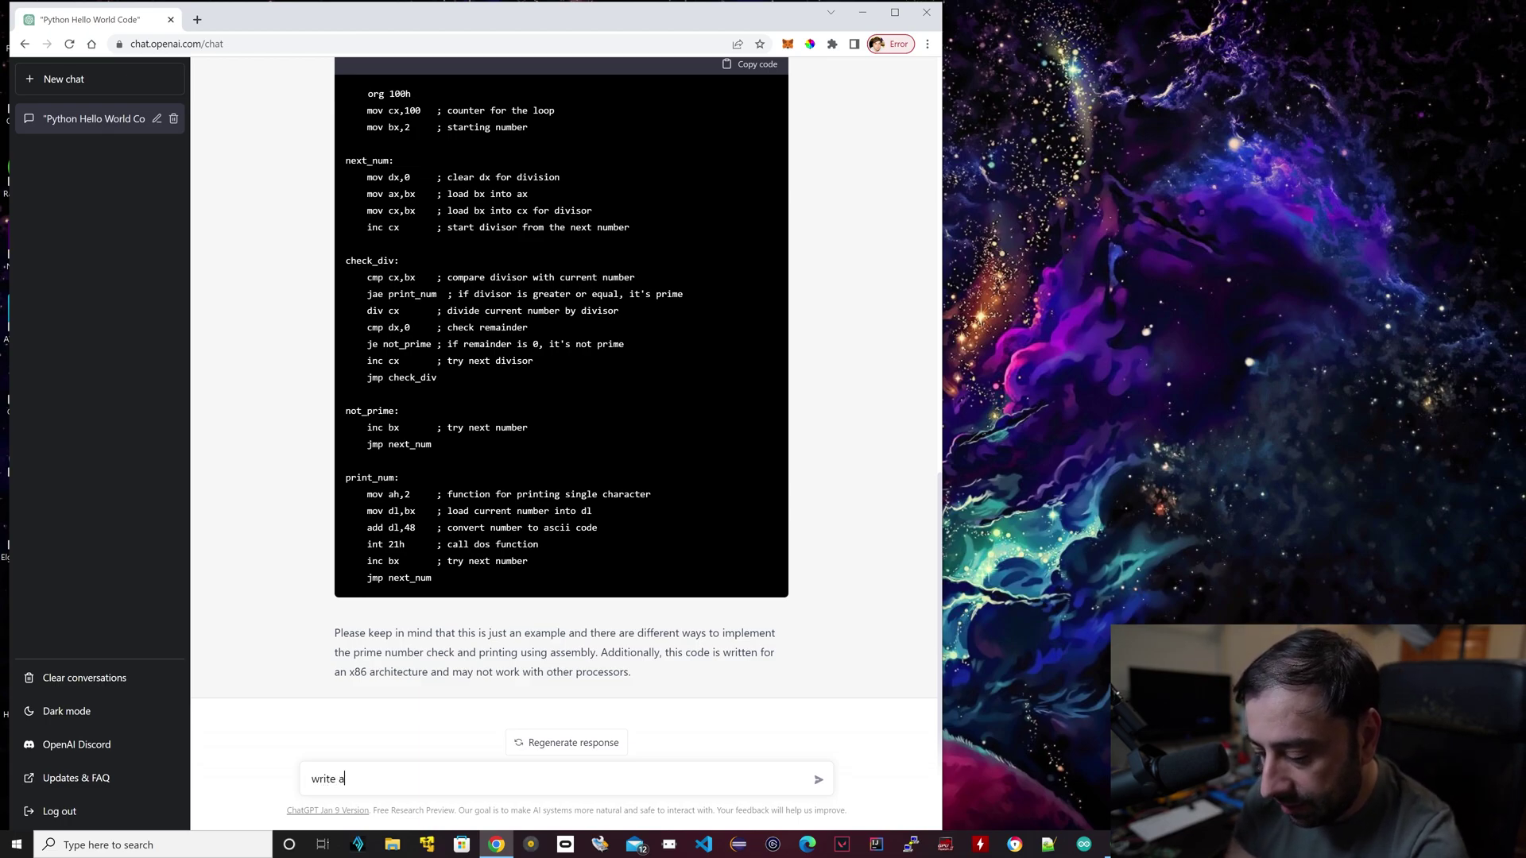
text(ll the )
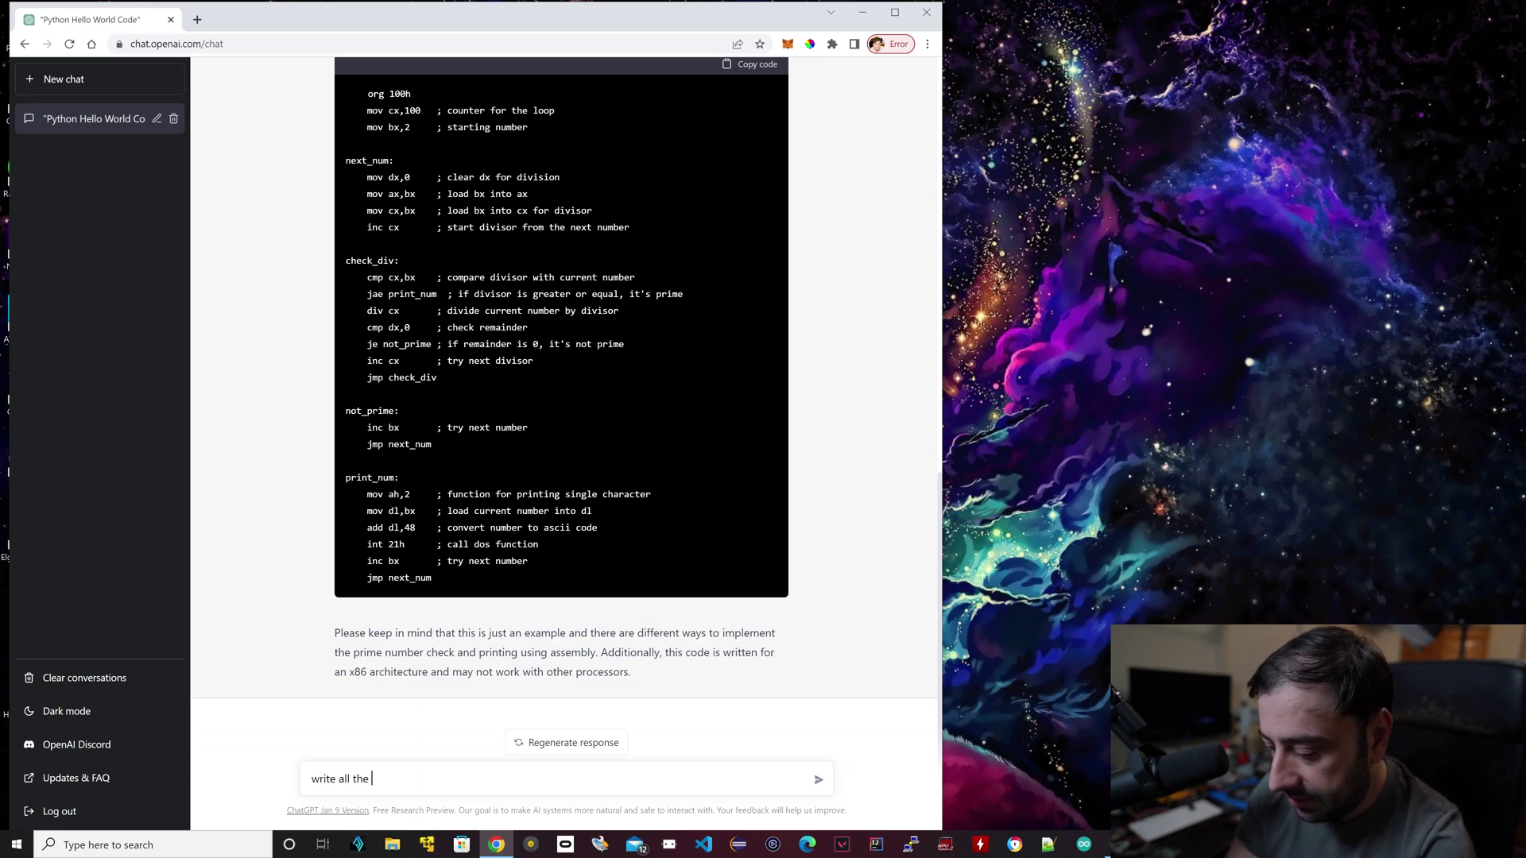
text(instruct)
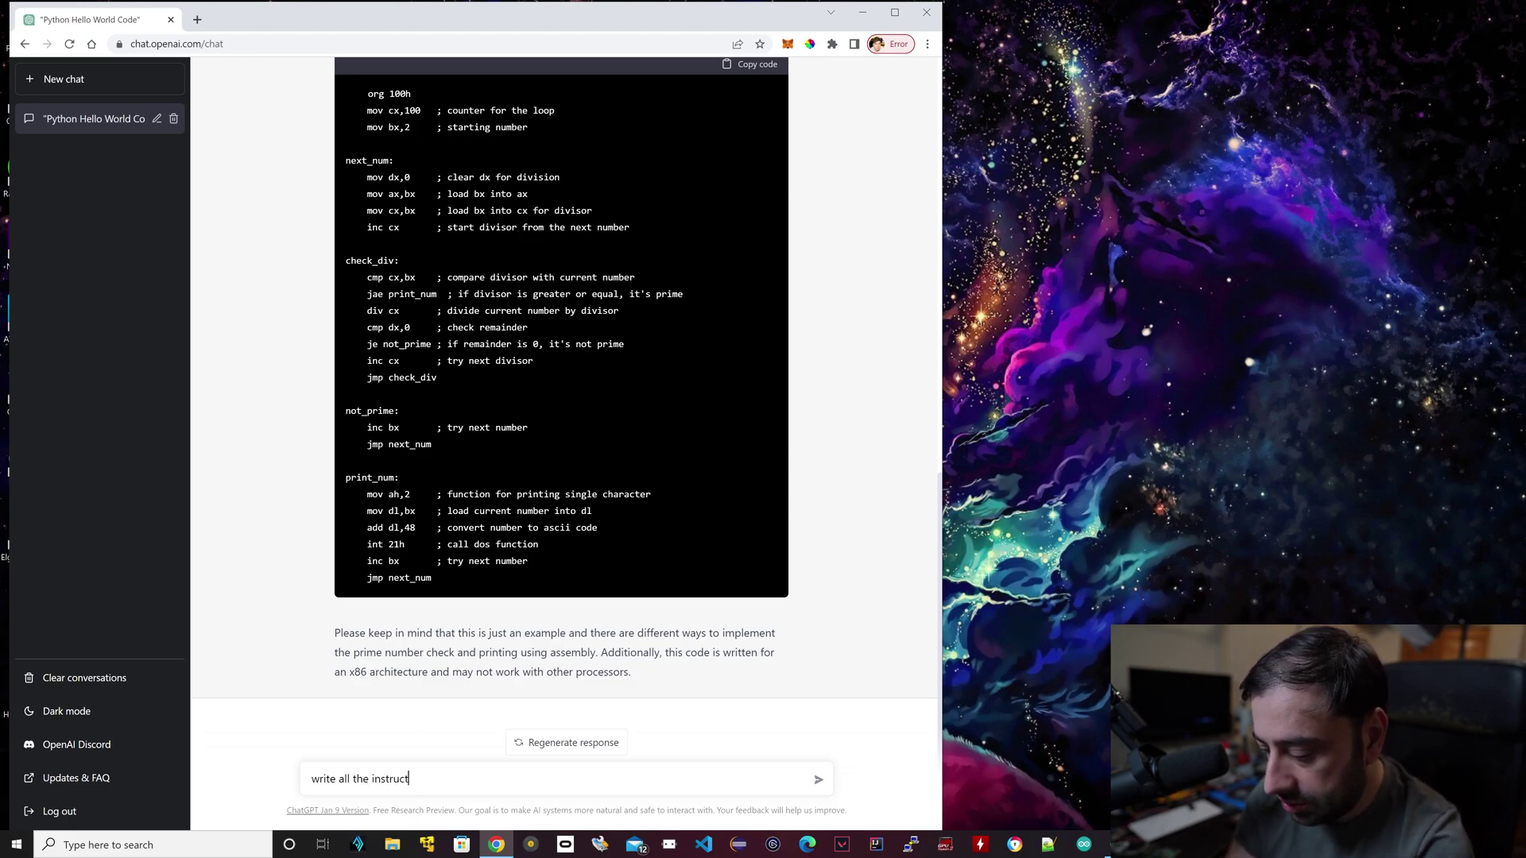
text(ions fo)
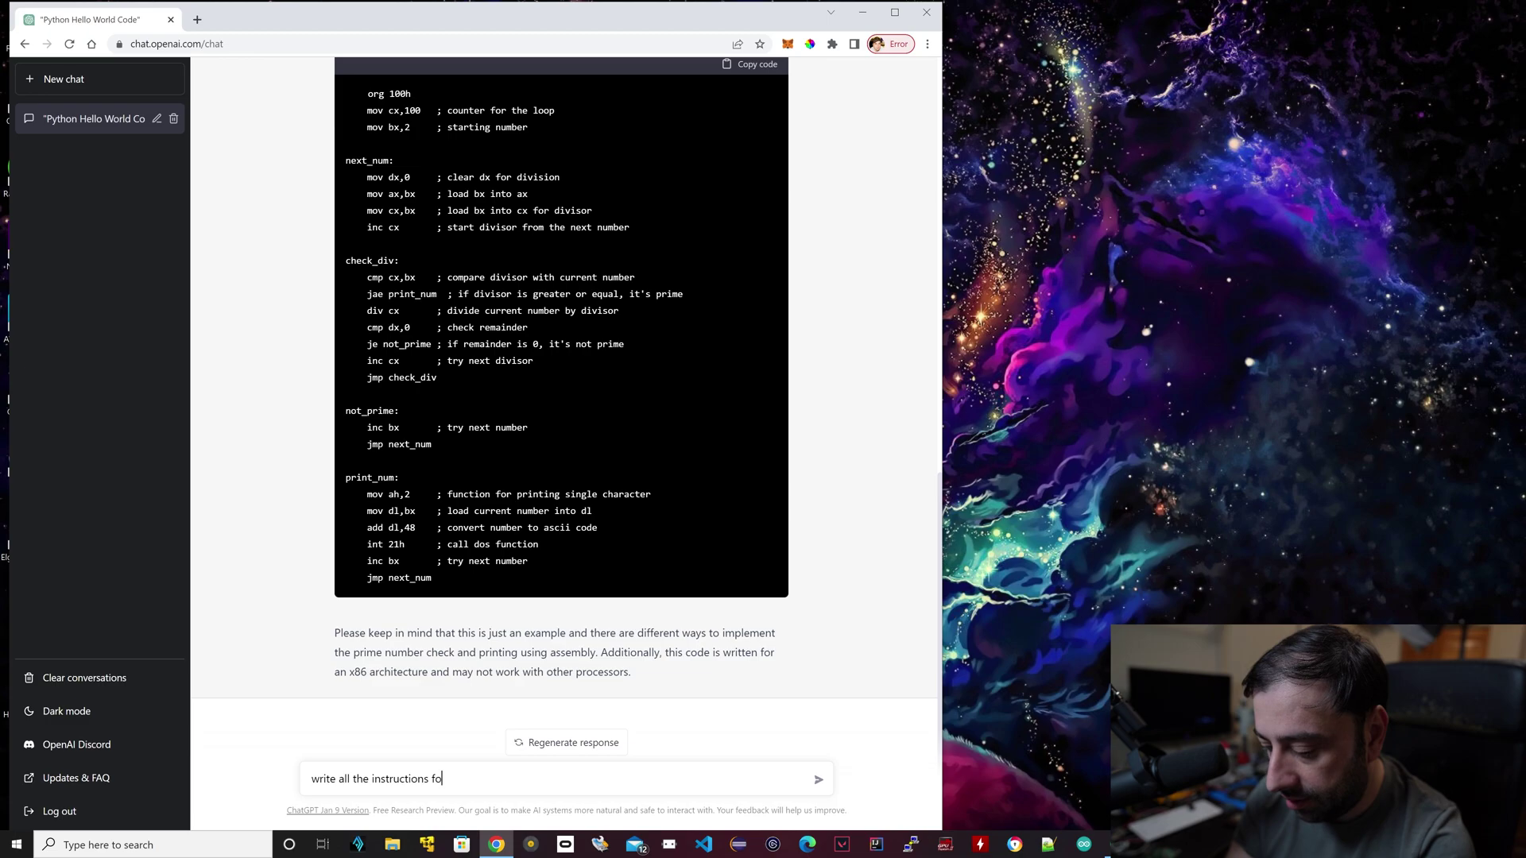
text(r c)
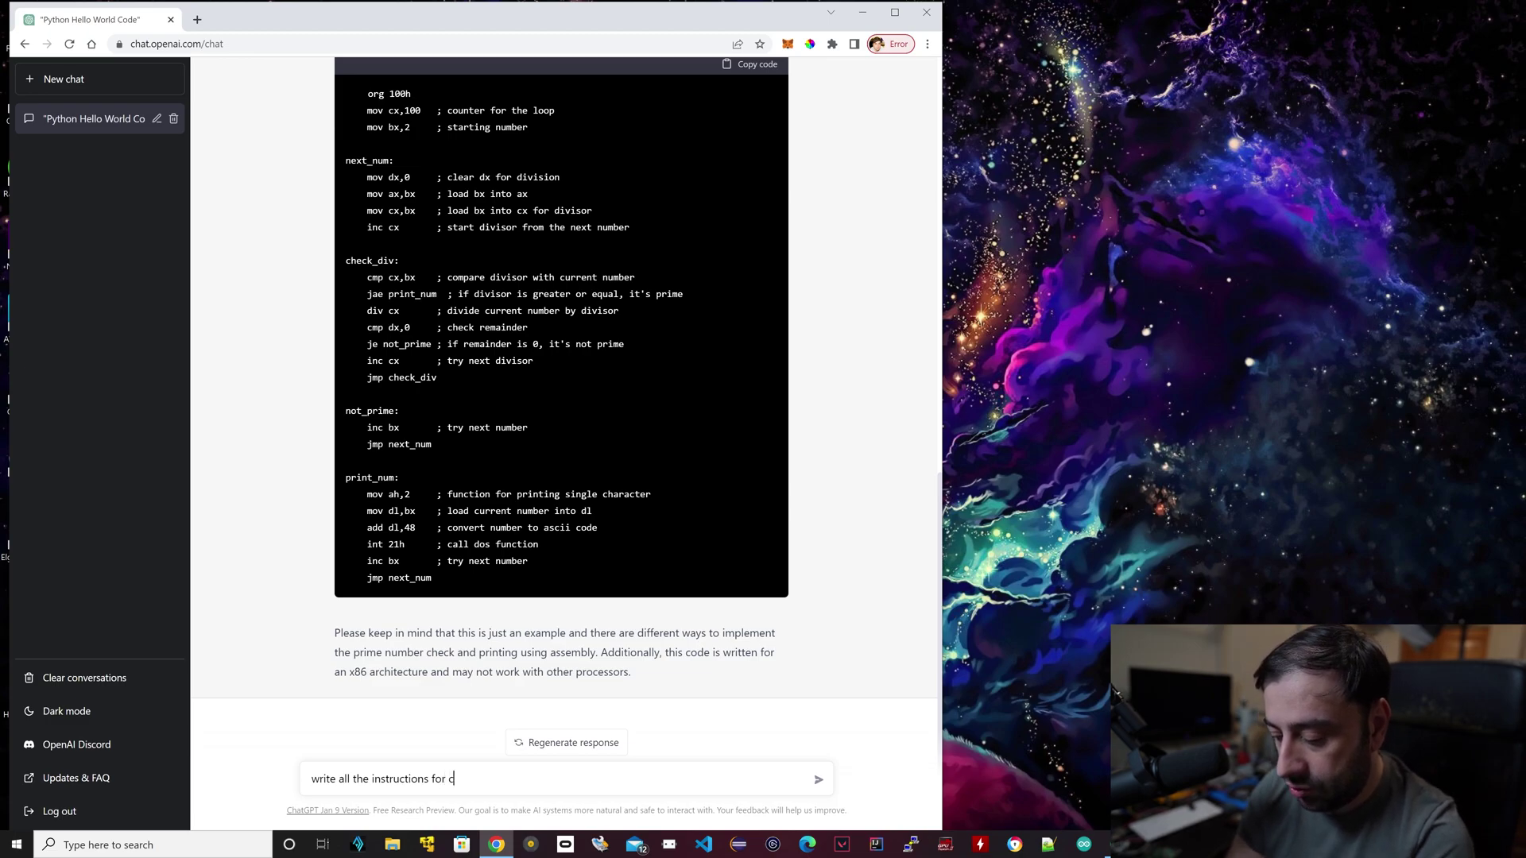
text(reating)
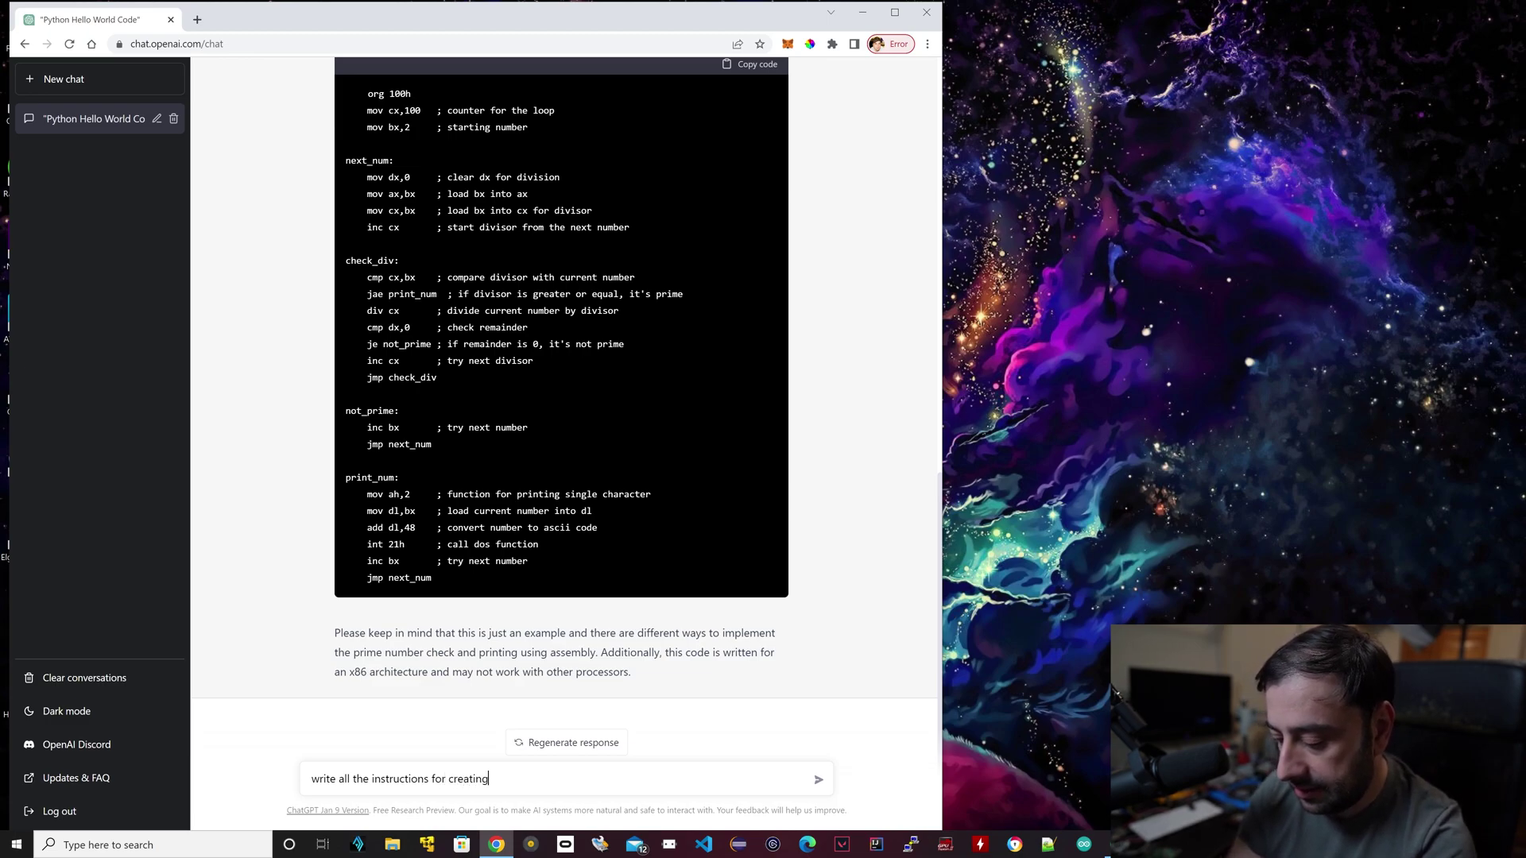
text( a raspb)
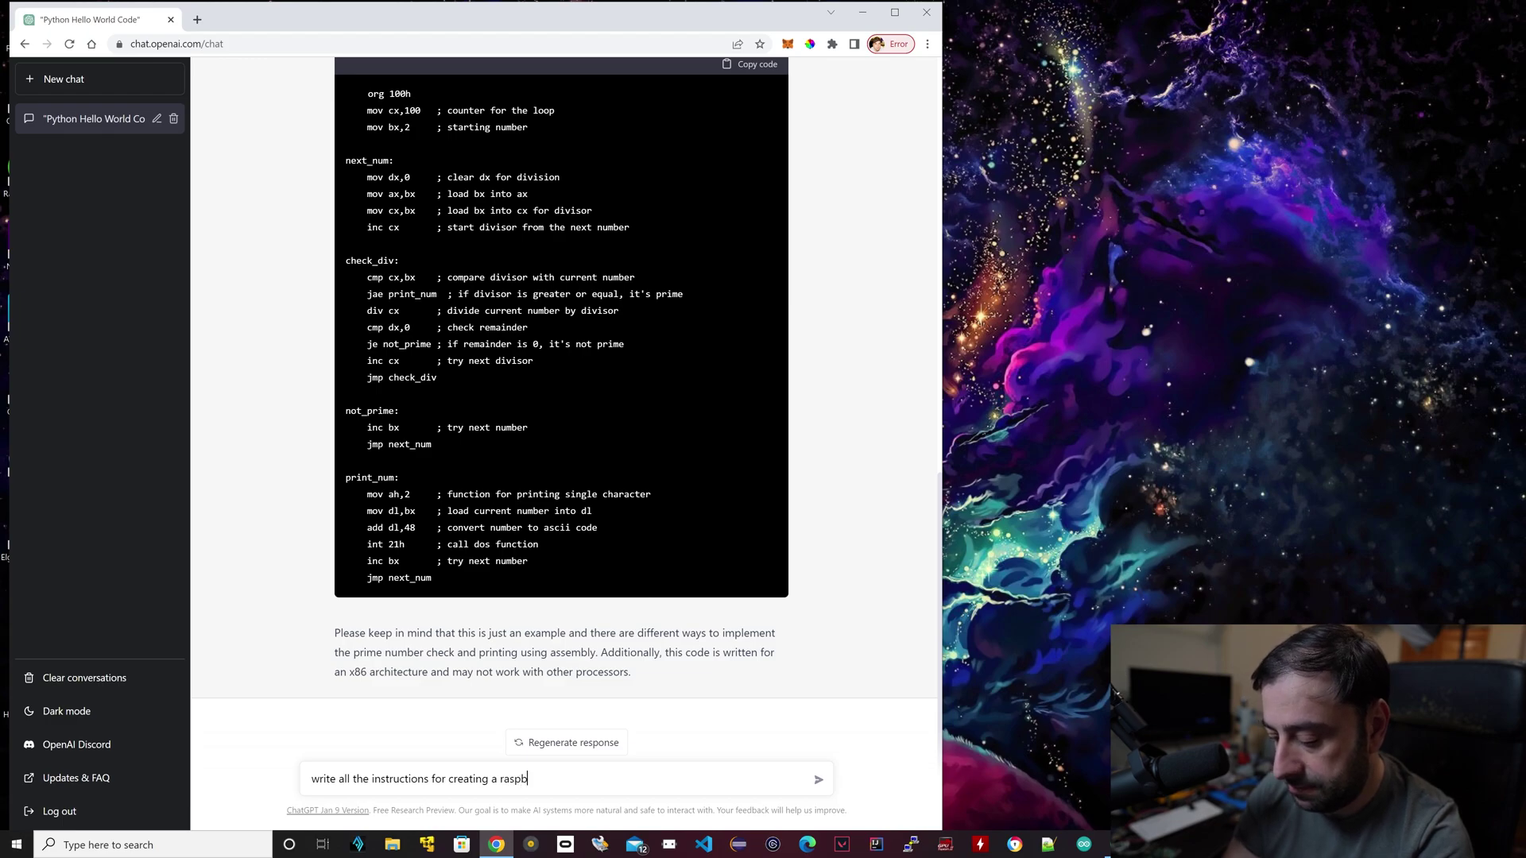
text(erry pi t)
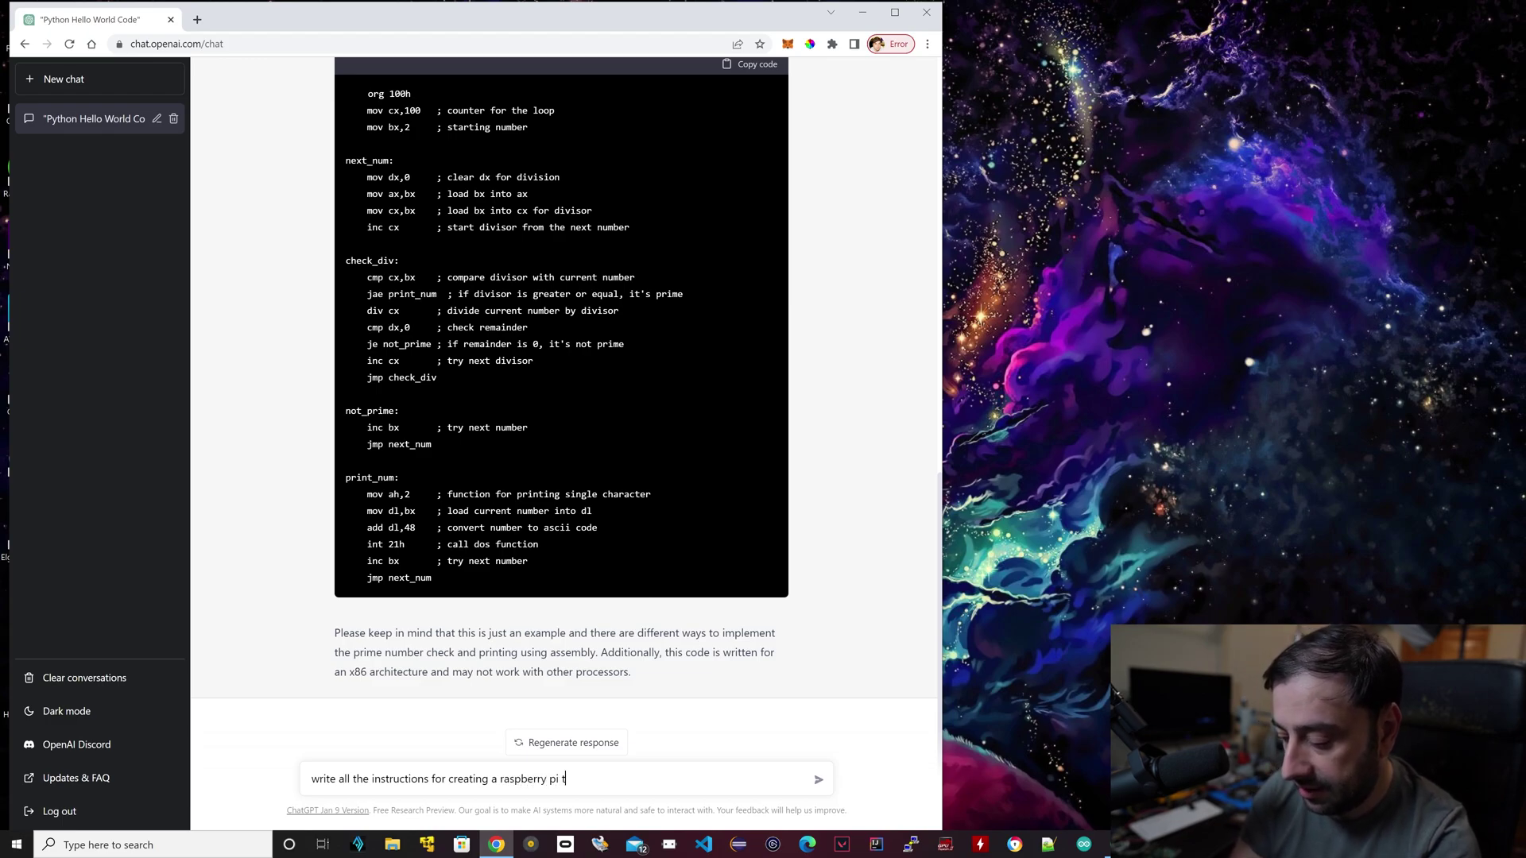
text(or ro)
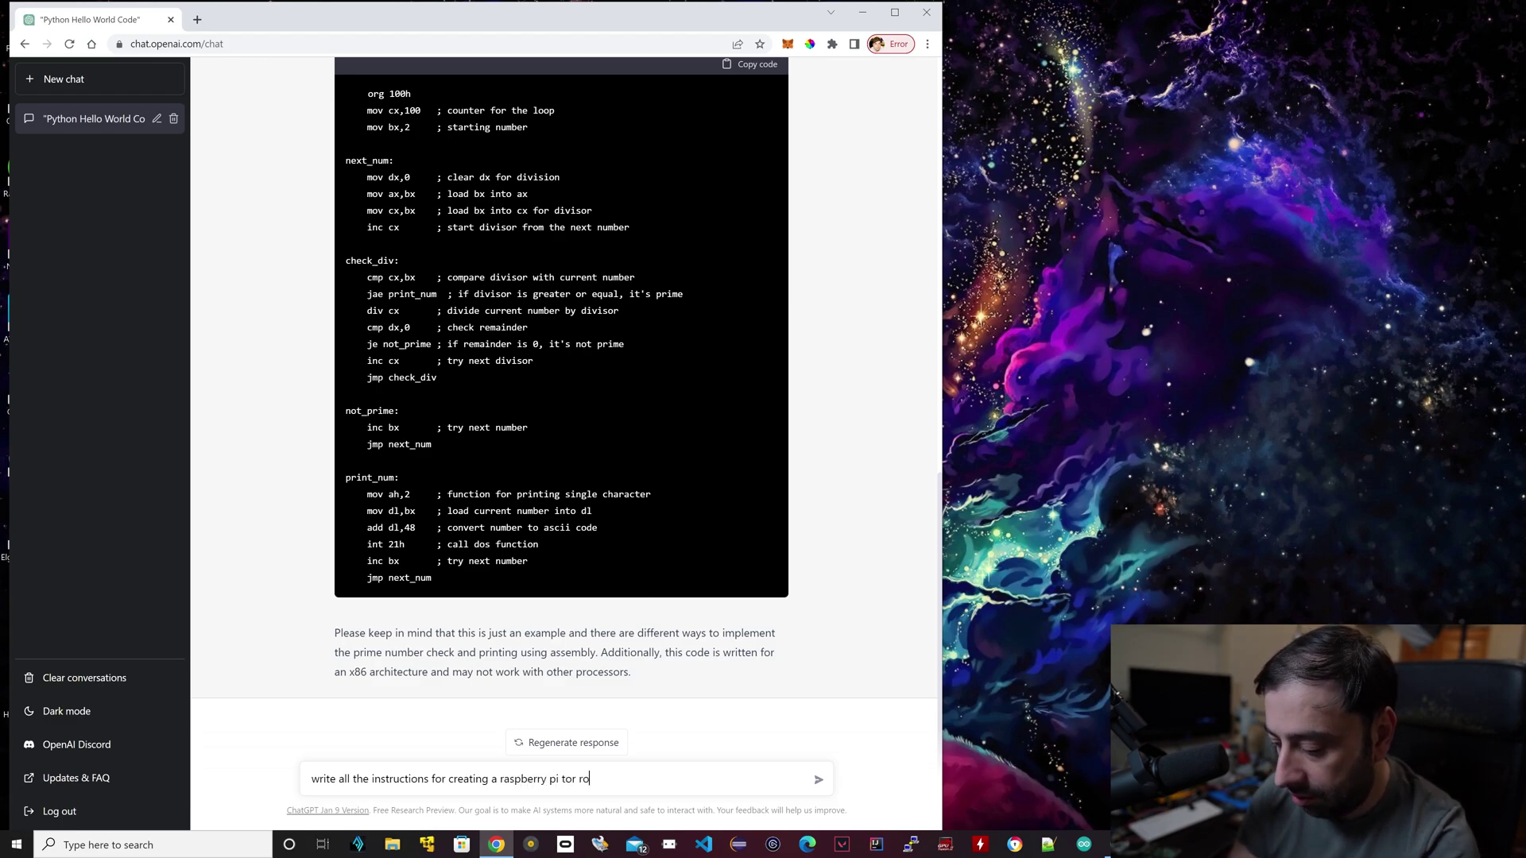
text(uter)
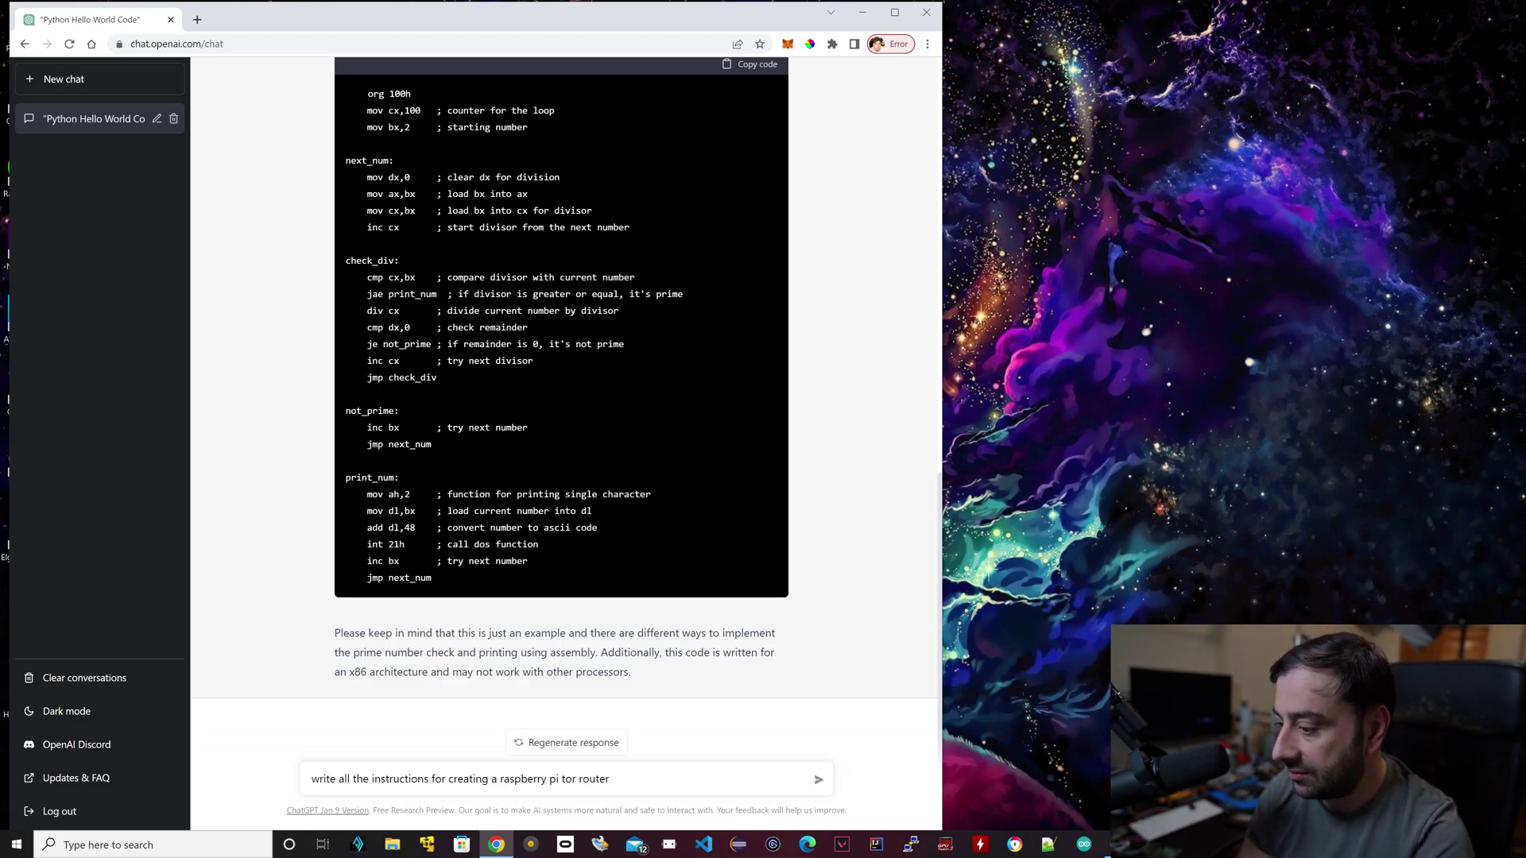
Submit the Raspberry Pi Tor router prompt to ChatGPT.
key(Return)
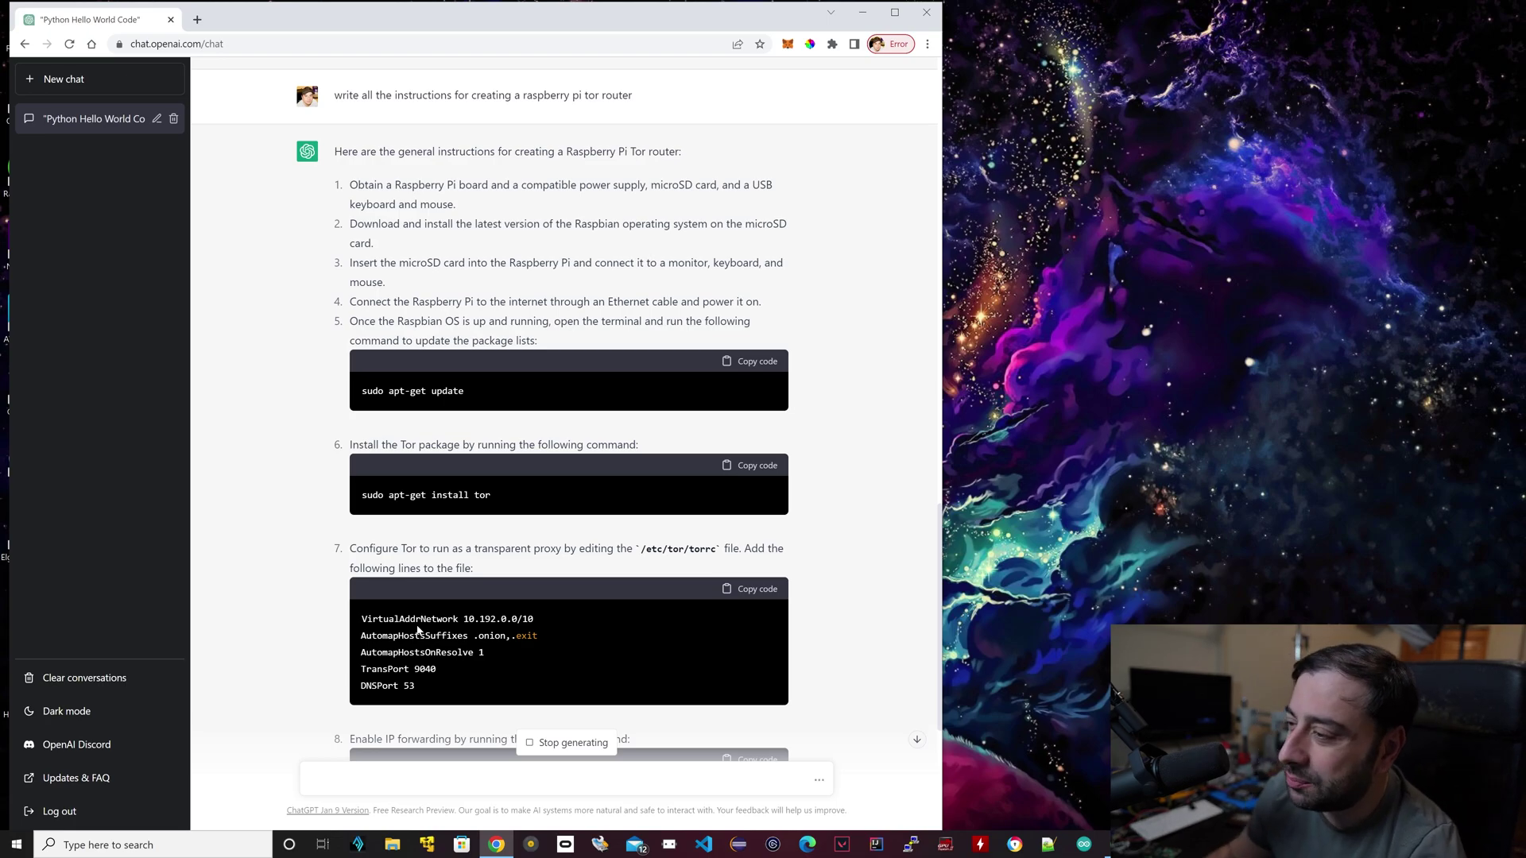
Scroll down to follow the Tor router answer through the iptables and restart steps.
scroll(472, 625, down, 1)
scroll(473, 626, down, 2)
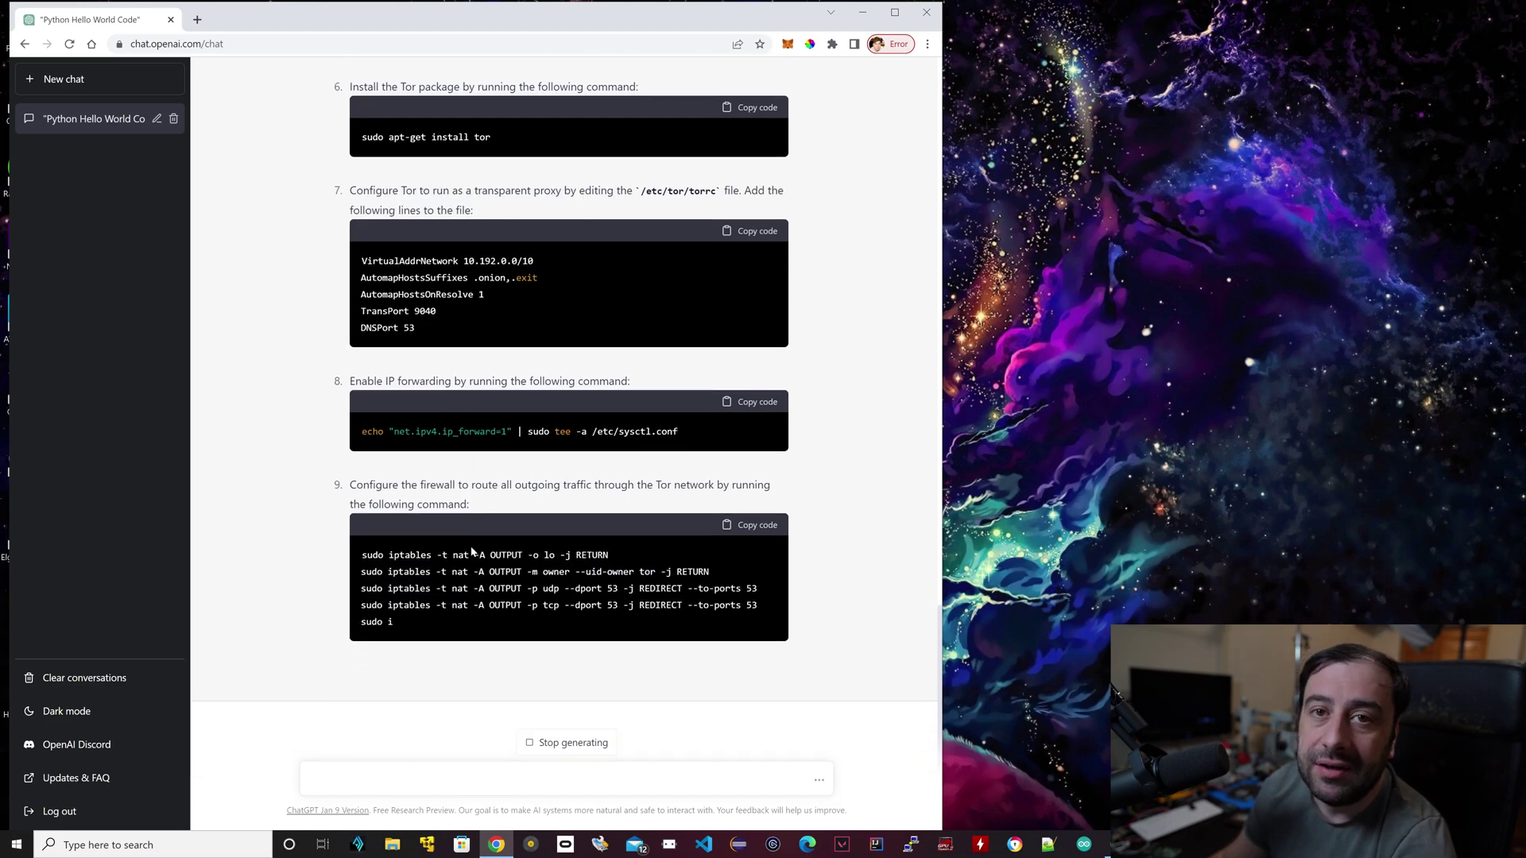